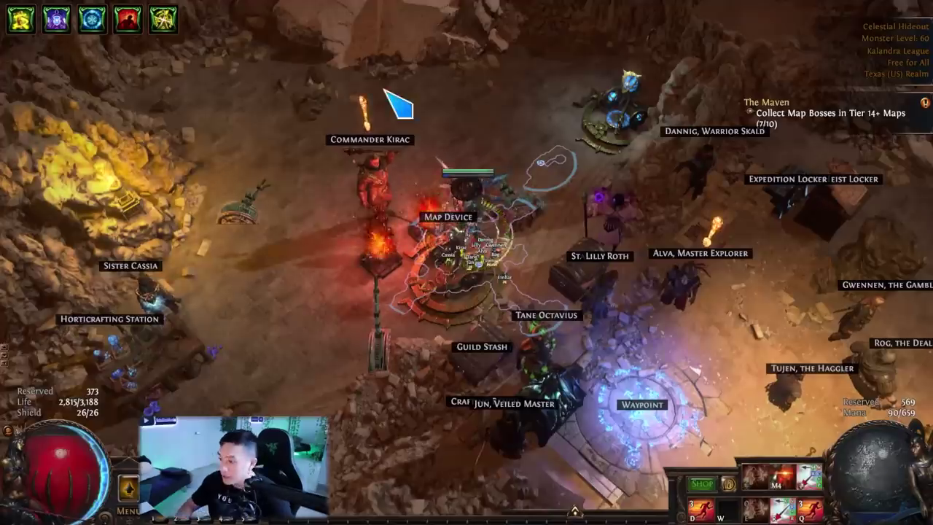
Bring up the passive skill tree and centre the jewel socket's radius on screen.
{"action": "left_click", "coordinate": [429, 102]}
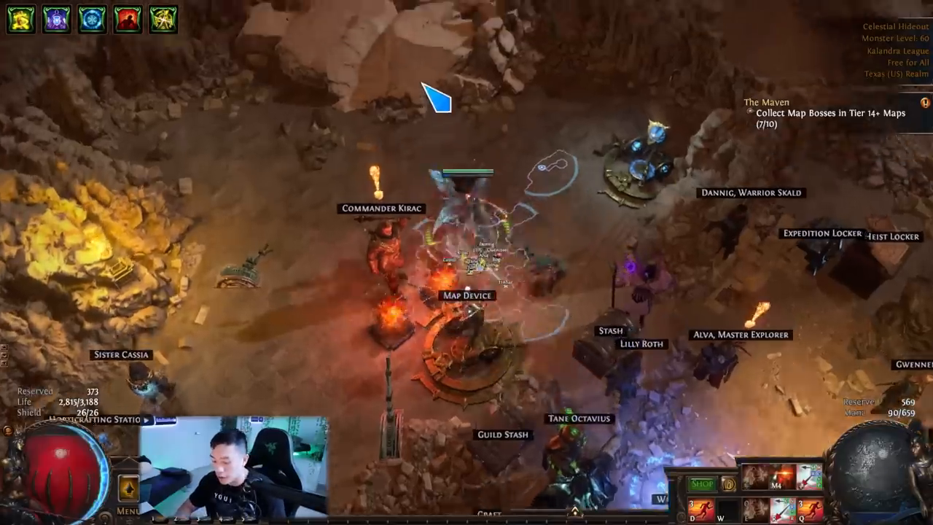
{"action": "key", "text": "p"}
{"action": "left_click_drag", "start_coordinate": [601, 146], "coordinate": [601, 300]}
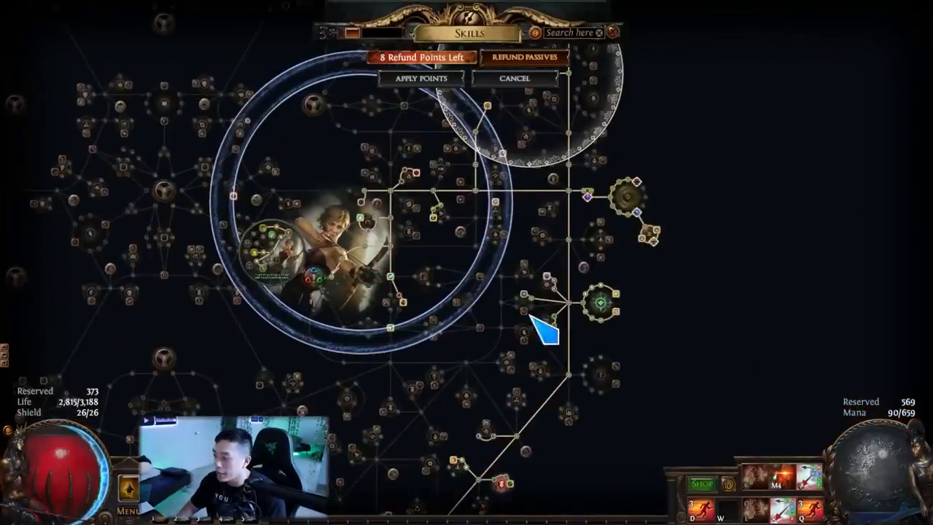
{"action": "left_click_drag", "start_coordinate": [539, 239], "coordinate": [539, 375]}
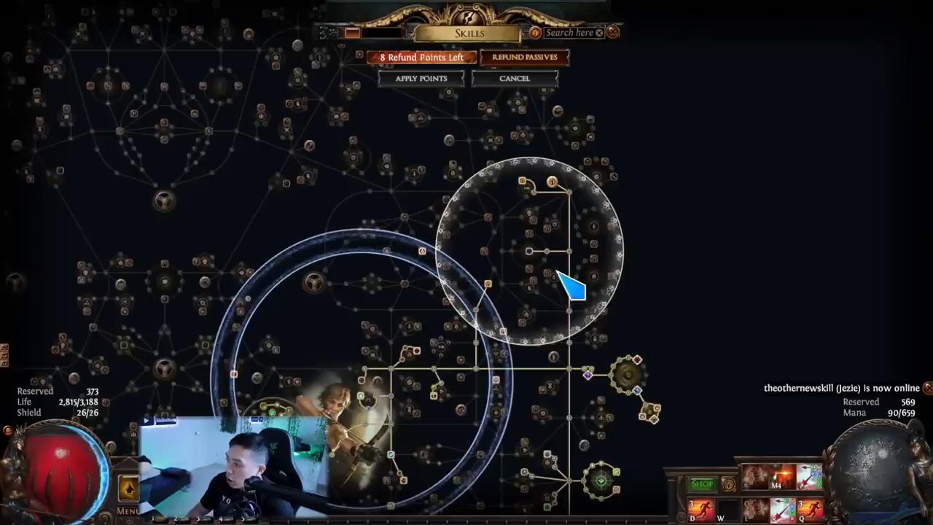
{"action": "scroll", "coordinate": [570, 285], "scroll_direction": "up", "scroll_amount": 3}
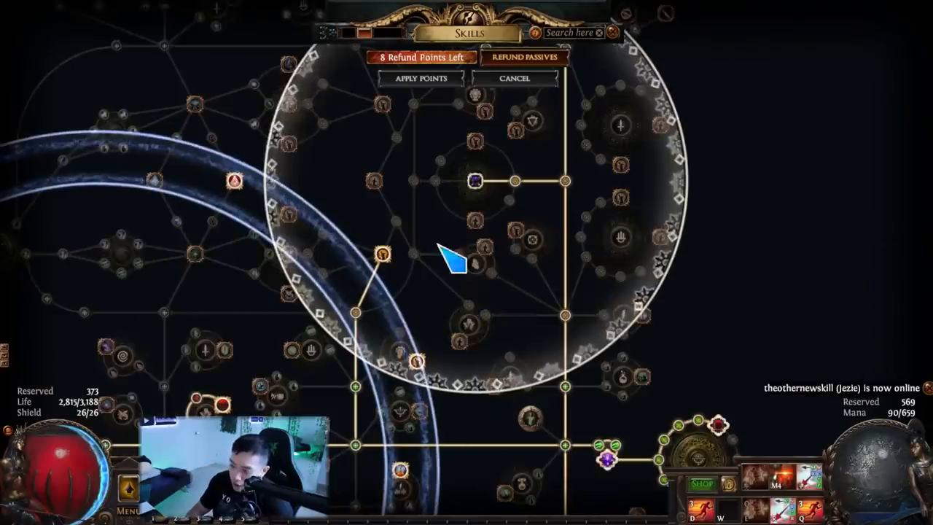
Frame the jewel area beside Supreme Ostentation closely, then return to the calculator.
{"action": "left_click_drag", "start_coordinate": [493, 291], "coordinate": [530, 328]}
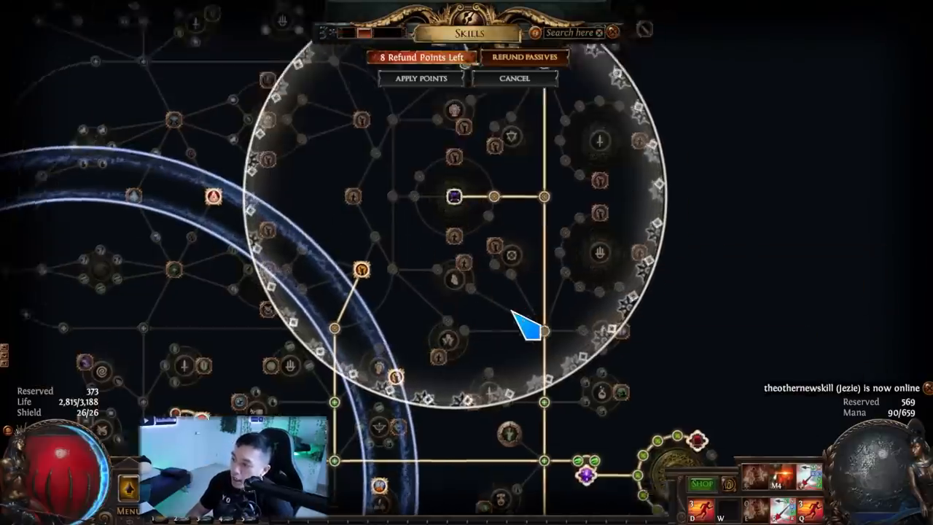
{"action": "scroll", "coordinate": [530, 328], "scroll_direction": "down", "scroll_amount": 3}
{"action": "scroll", "coordinate": [438, 262], "scroll_direction": "down", "scroll_amount": 2}
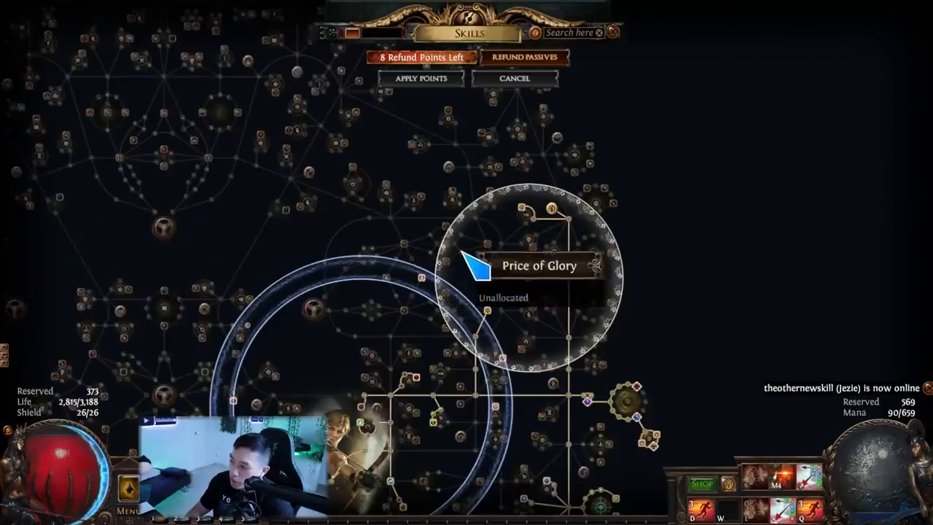
{"action": "left_click_drag", "start_coordinate": [554, 306], "coordinate": [536, 244]}
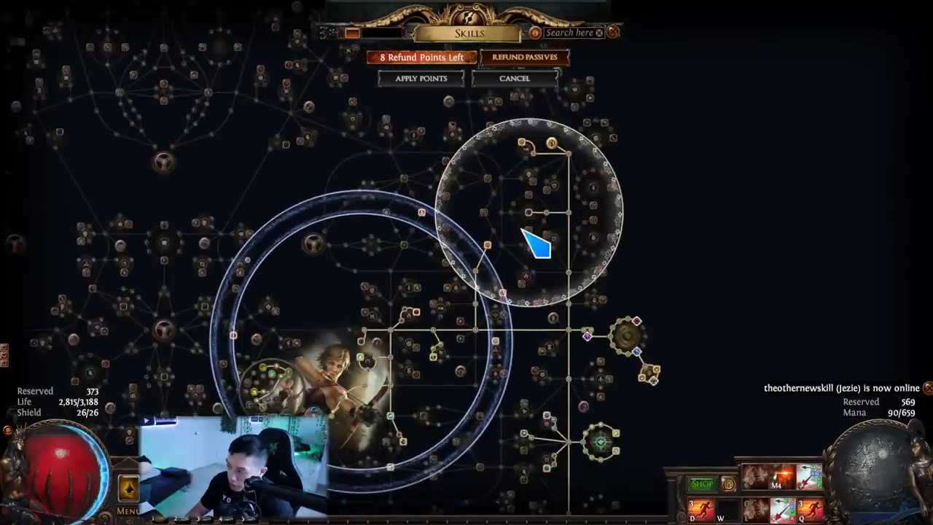
{"action": "scroll", "coordinate": [543, 222], "scroll_direction": "up", "scroll_amount": 5}
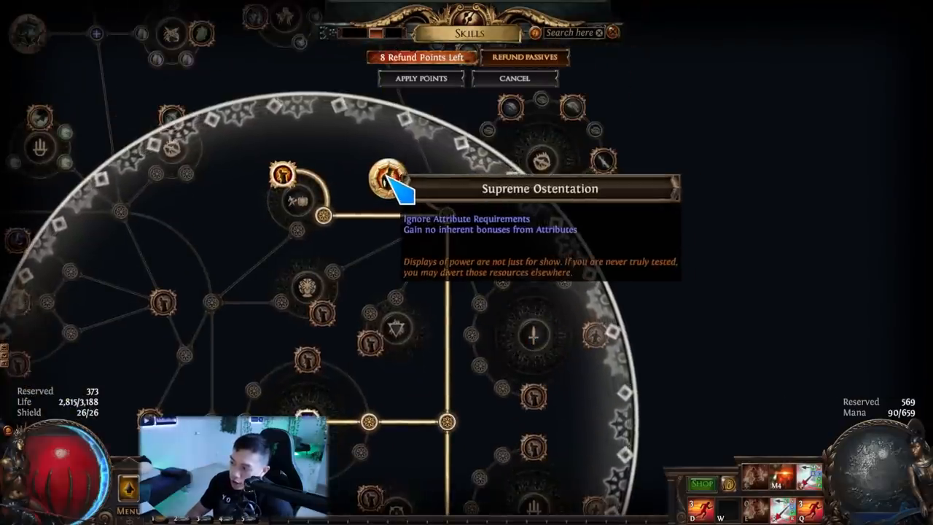
{"action": "scroll", "coordinate": [410, 208], "scroll_direction": "down", "scroll_amount": 3}
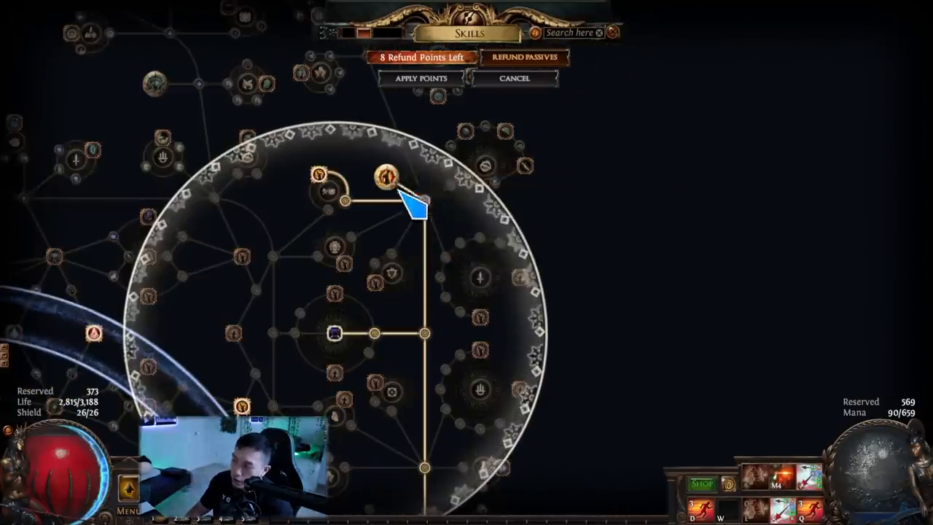
{"action": "left_click_drag", "start_coordinate": [386, 182], "coordinate": [379, 186]}
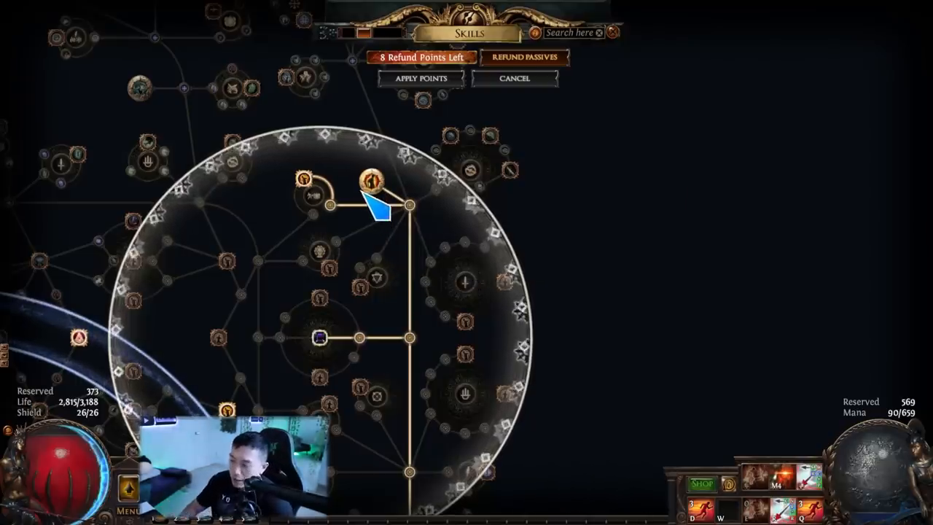
{"action": "mouse_move", "coordinate": [386, 176]}
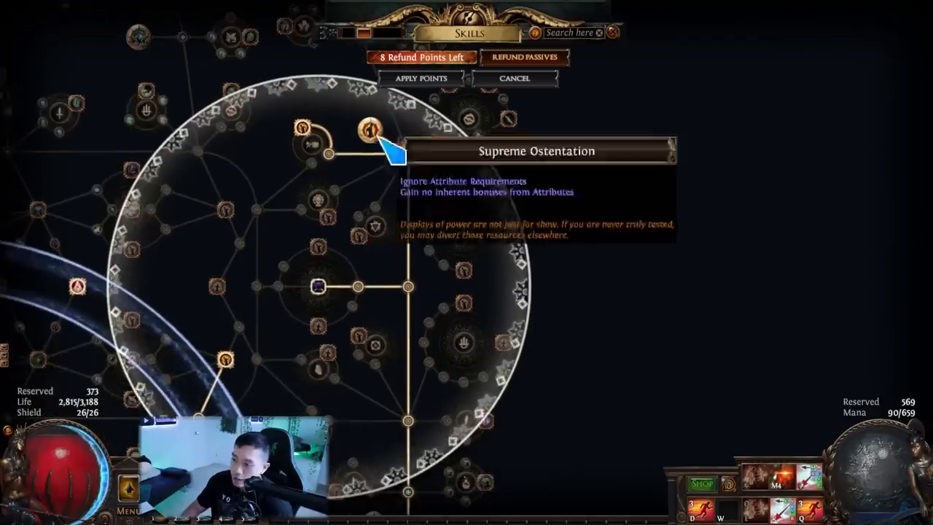
{"action": "left_click_drag", "start_coordinate": [379, 196], "coordinate": [306, 349]}
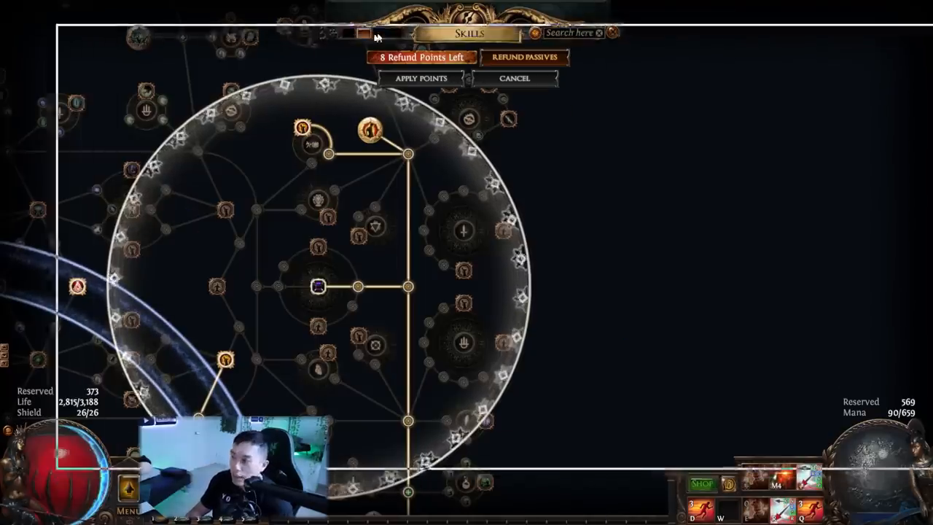
{"action": "key", "text": "alt+Tab"}
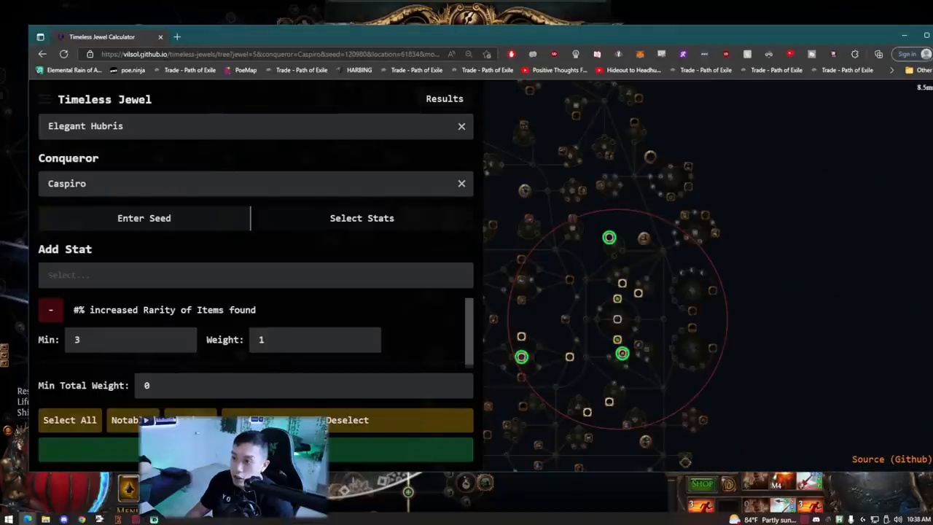
Reload the calculator from a clean address with no previous jewel settings.
{"action": "key", "text": "ctrl+l"}
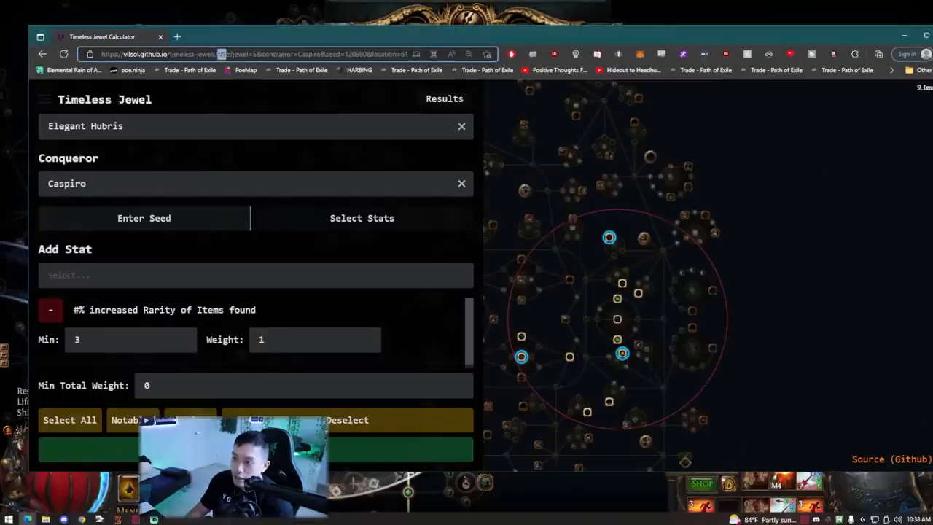
{"action": "key", "text": "BackSpace"}
{"action": "key", "text": "Return"}
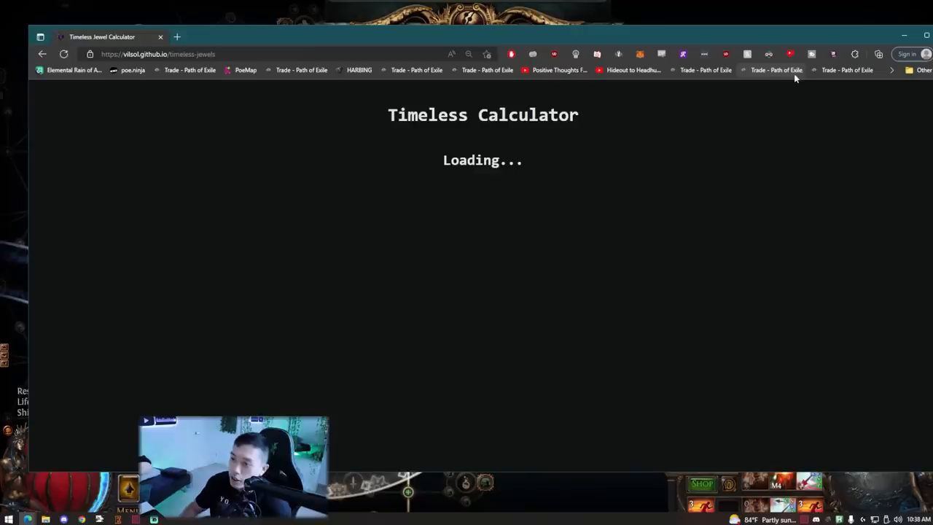
{"action": "left_click_drag", "start_coordinate": [286, 41], "coordinate": [271, 22]}
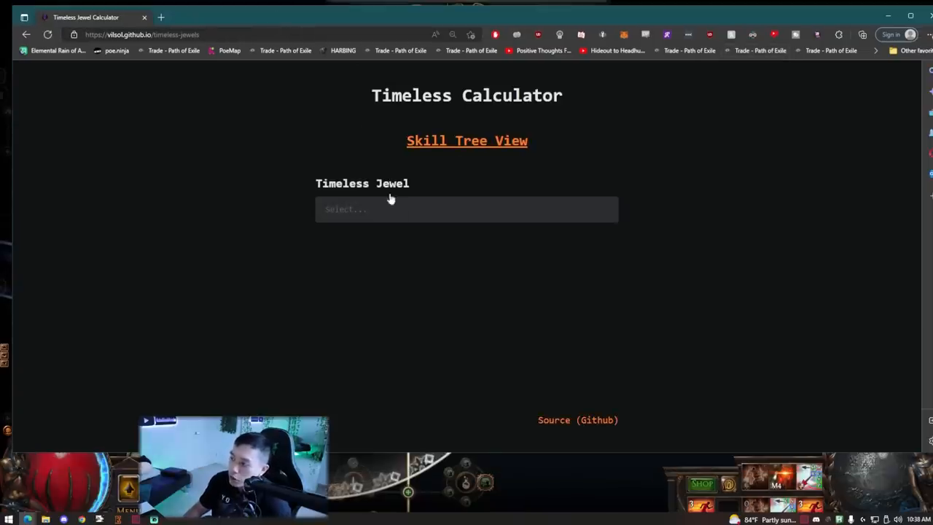
Choose Lethal Pride with Kaom as conqueror and glance at the passive skill choices.
{"action": "left_click", "coordinate": [385, 210]}
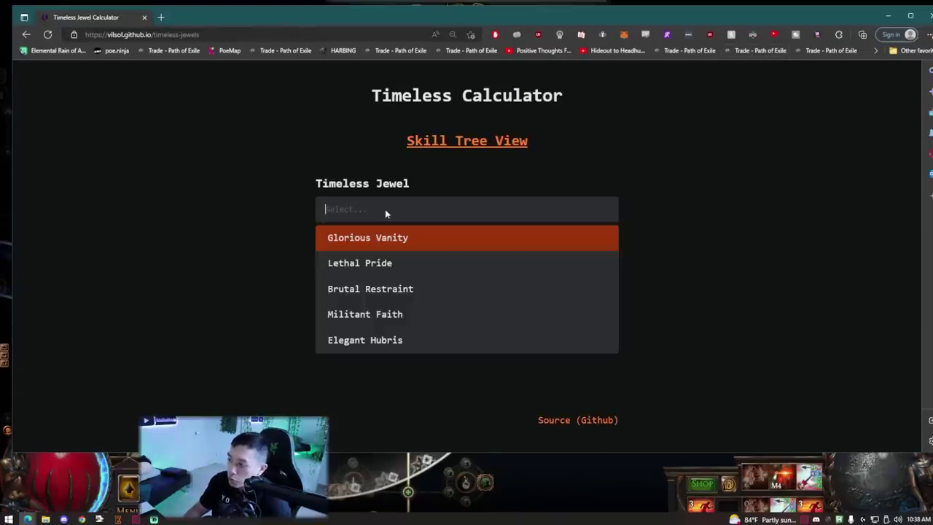
{"action": "left_click", "coordinate": [405, 263]}
{"action": "left_click", "coordinate": [442, 268]}
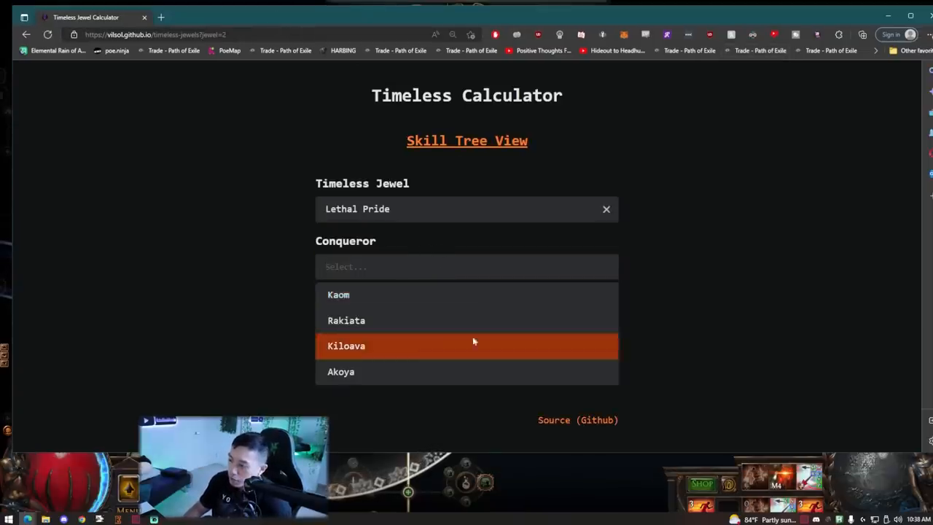
{"action": "left_click", "coordinate": [425, 304]}
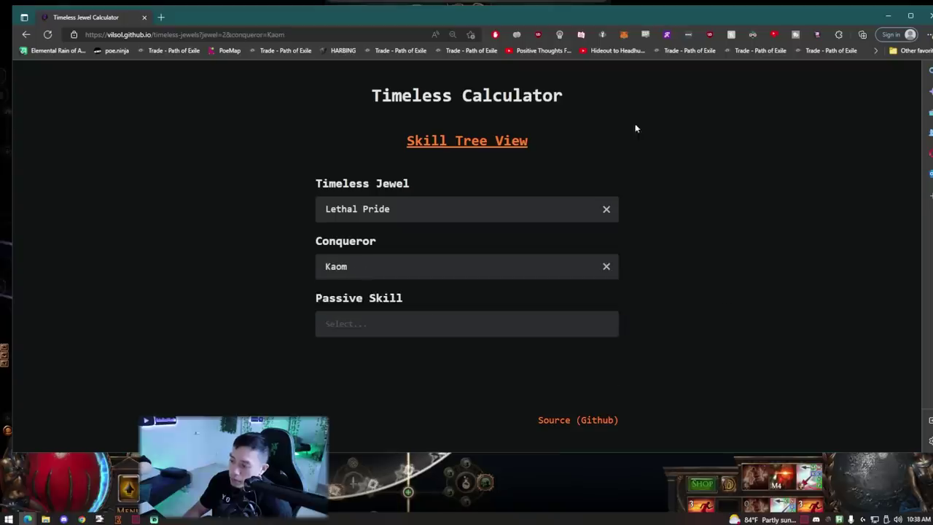
{"action": "left_click", "coordinate": [437, 324]}
{"action": "left_click", "coordinate": [751, 341]}
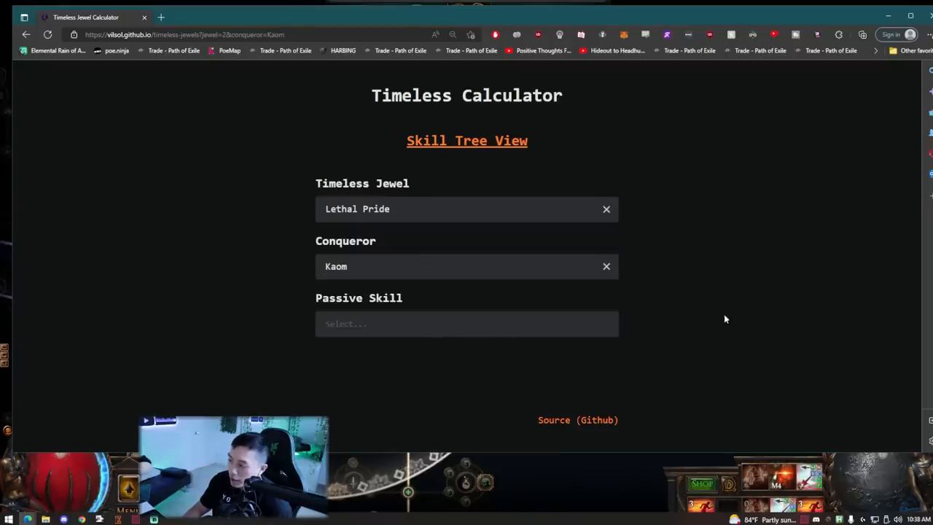
In Skill Tree View pick the jewel socket, set Lethal Pride / Kaom and switch to Select Stats.
{"action": "left_click", "coordinate": [490, 142]}
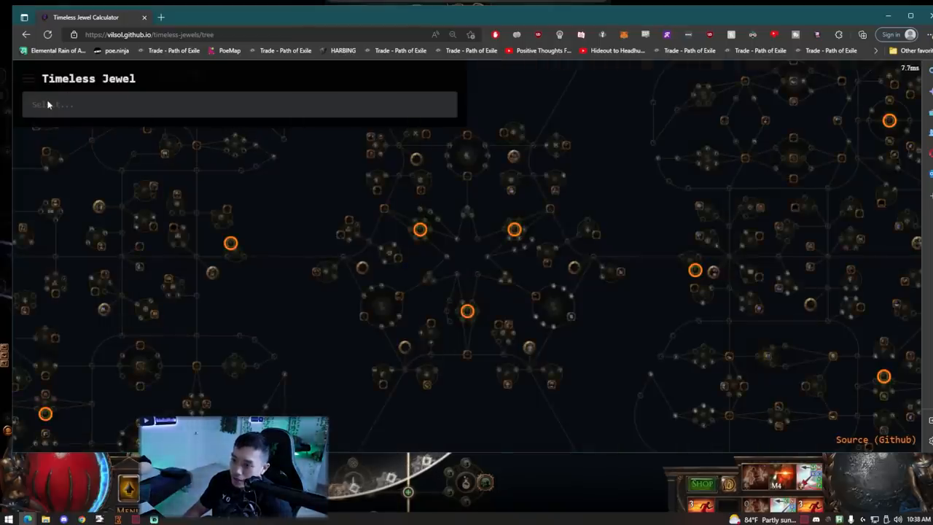
{"action": "scroll", "coordinate": [631, 226], "scroll_direction": "down", "scroll_amount": 3}
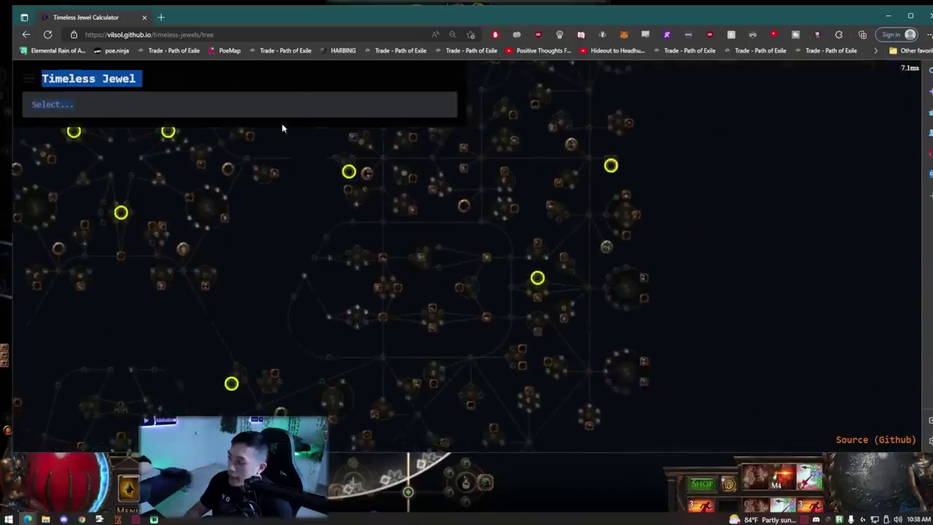
{"action": "left_click", "coordinate": [523, 277]}
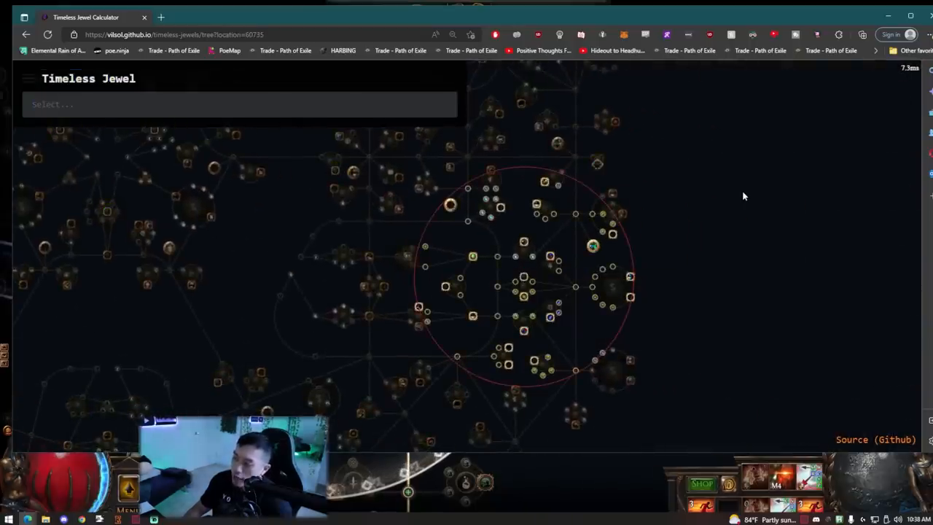
{"action": "left_click", "coordinate": [204, 108]}
{"action": "left_click", "coordinate": [153, 155]}
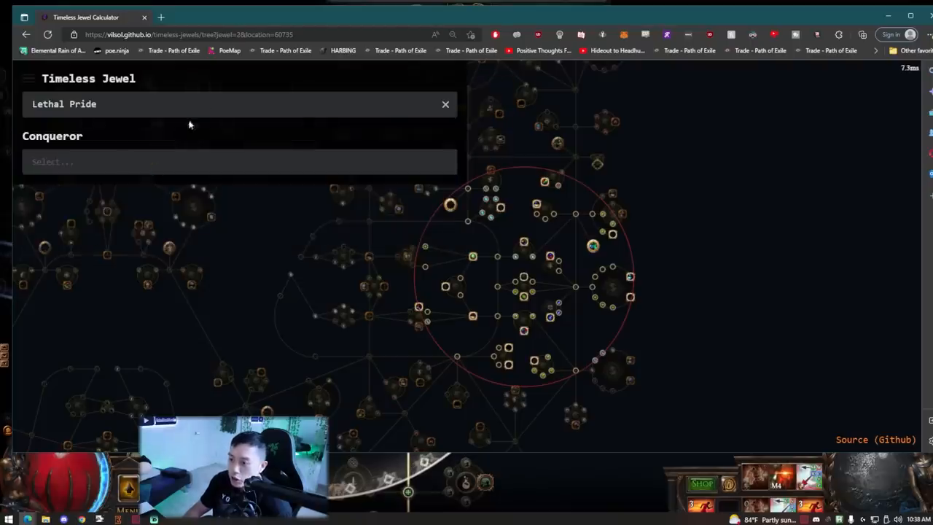
{"action": "left_click", "coordinate": [130, 166]}
{"action": "left_click", "coordinate": [93, 186]}
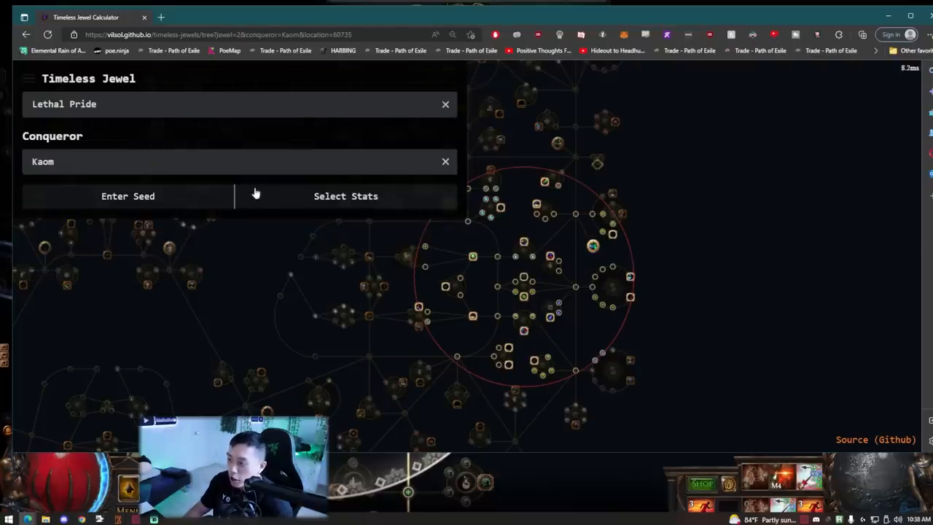
{"action": "left_click", "coordinate": [320, 203]}
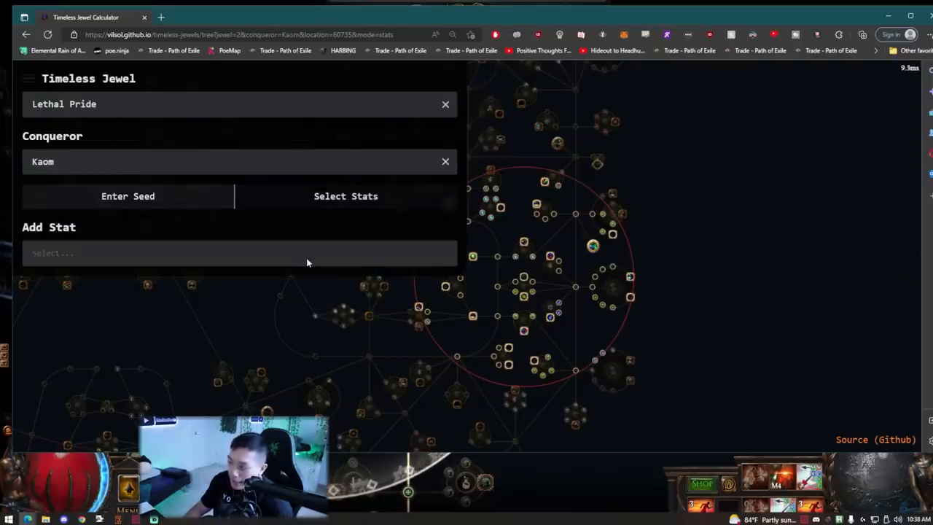
Add chance to deal Double Damage and increased maximum Life to the wanted stats.
{"action": "left_click", "coordinate": [260, 254]}
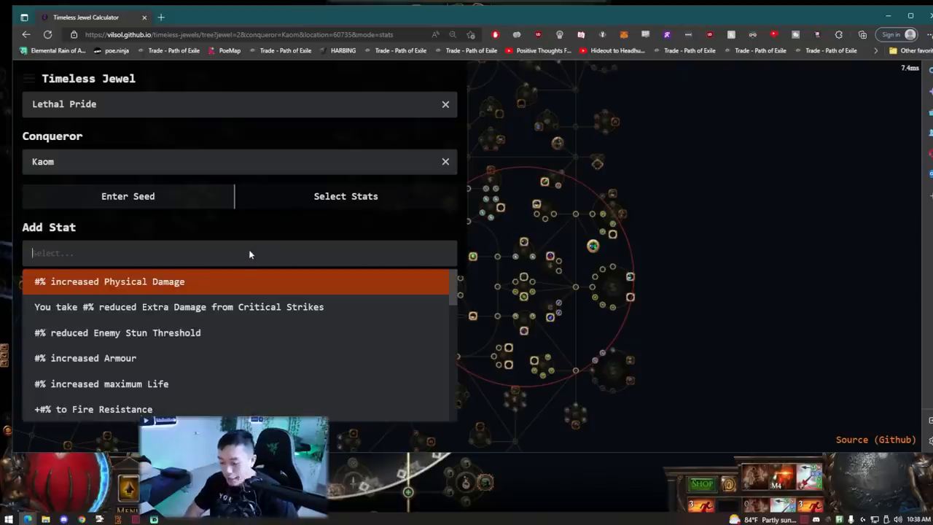
{"action": "type", "text": "double"}
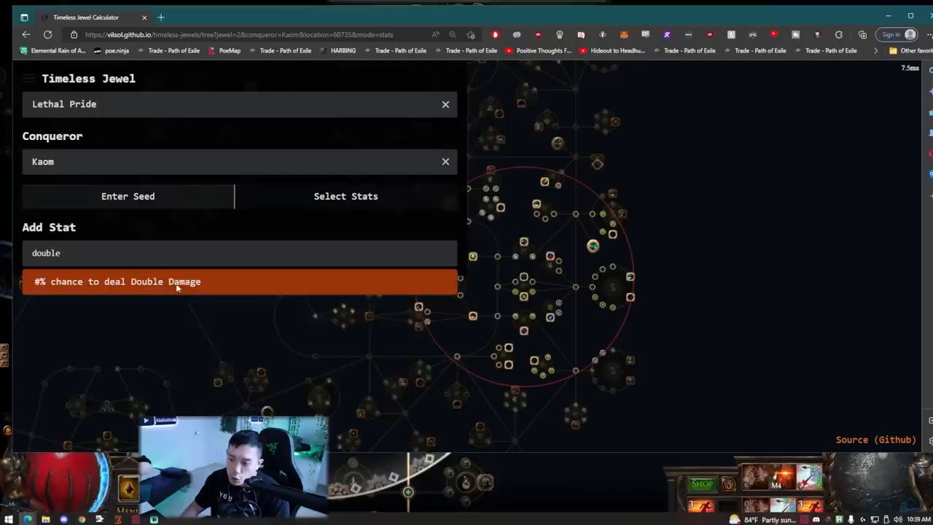
{"action": "left_click", "coordinate": [177, 285]}
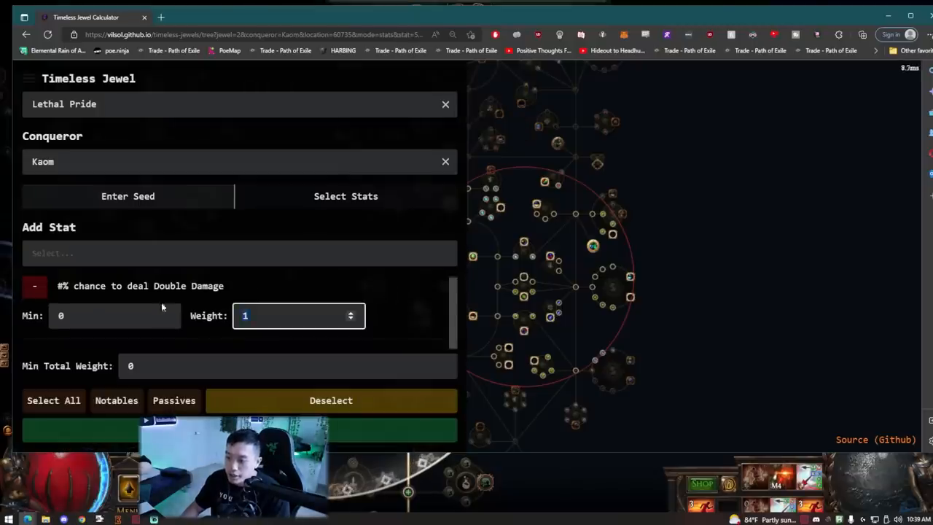
{"action": "left_click", "coordinate": [217, 257]}
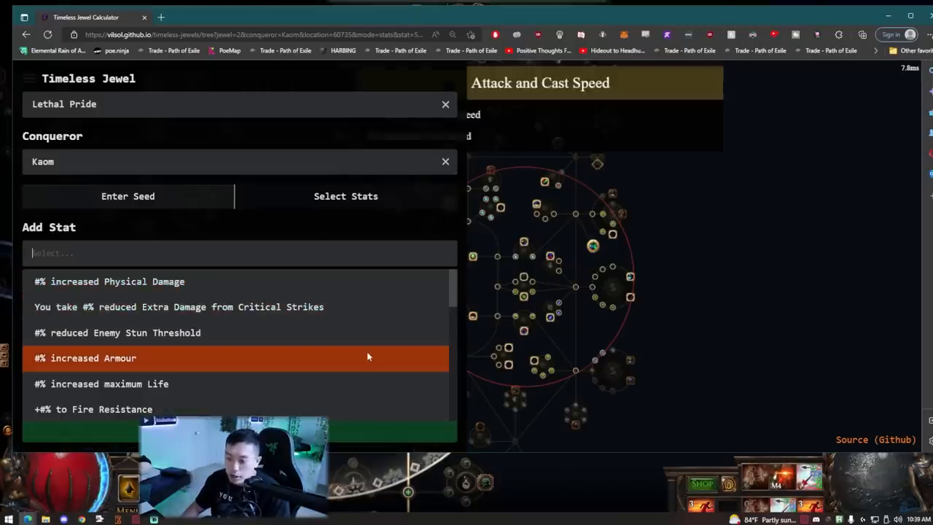
{"action": "left_click", "coordinate": [367, 383]}
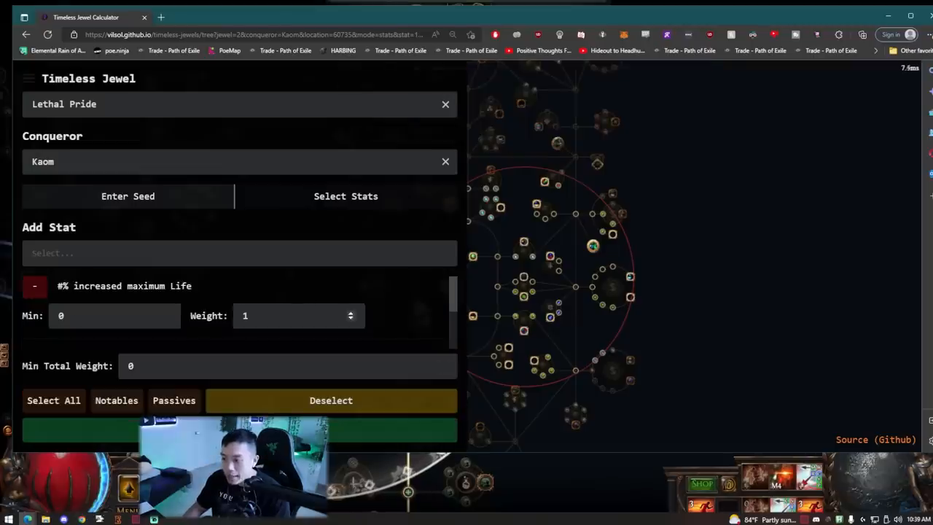
{"action": "scroll", "coordinate": [314, 289], "scroll_direction": "down", "scroll_amount": 3}
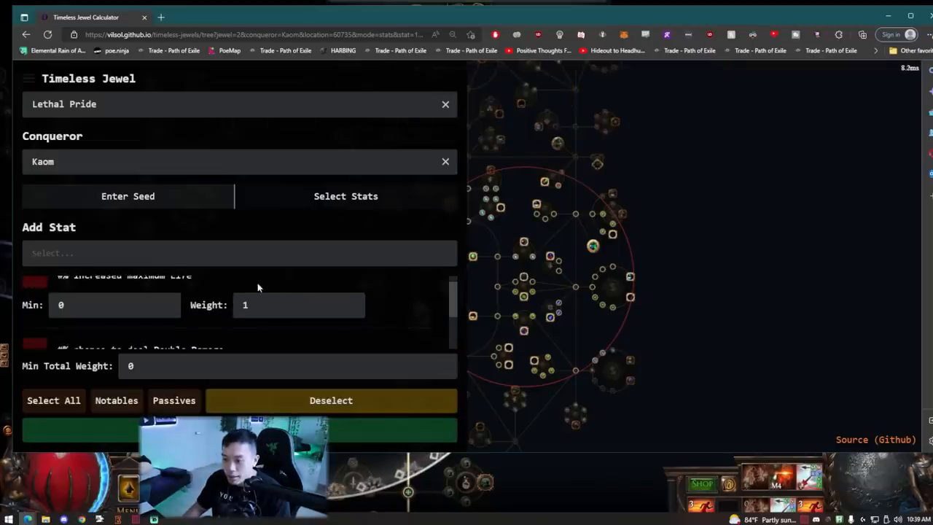
{"action": "scroll", "coordinate": [174, 287], "scroll_direction": "up", "scroll_amount": 1}
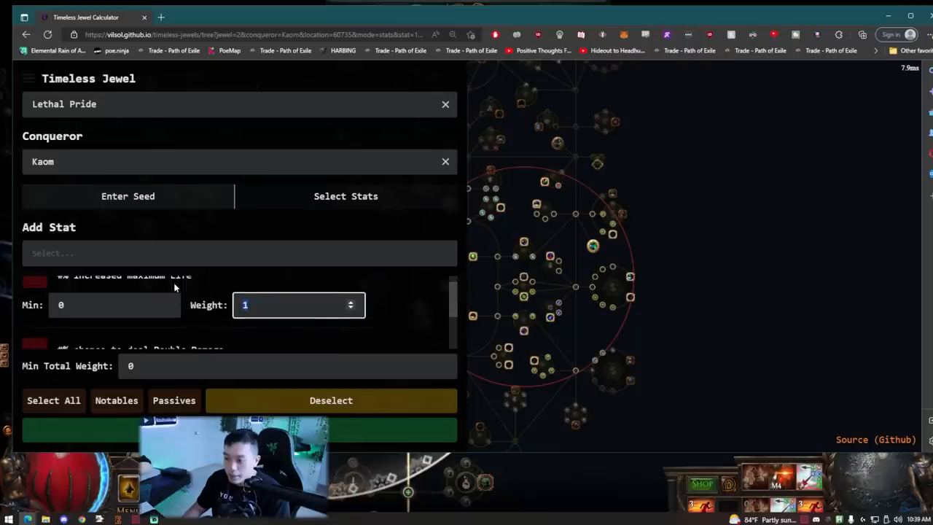
Add Intimidate Enemies and Double Damage, and set the Strength weight to 2.
{"action": "left_click", "coordinate": [330, 252]}
{"action": "scroll", "coordinate": [287, 346], "scroll_direction": "down", "scroll_amount": 2}
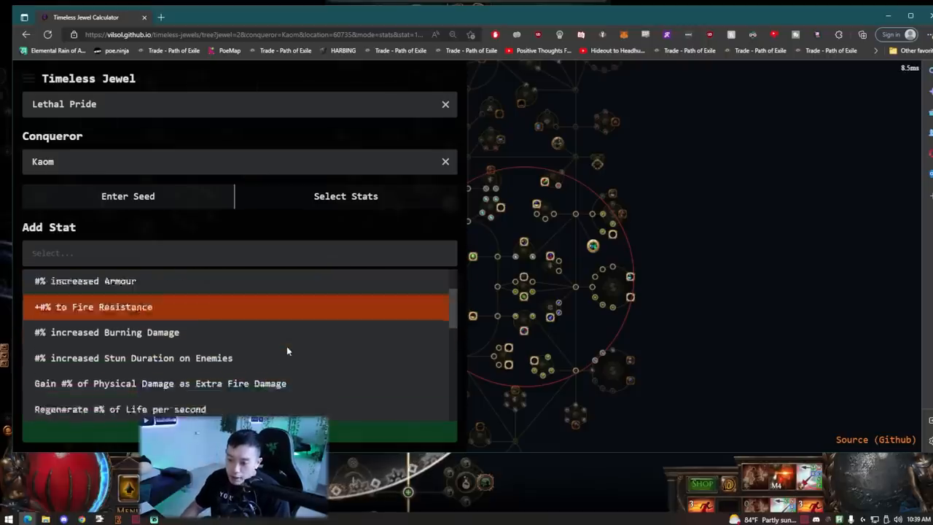
{"action": "scroll", "coordinate": [287, 346], "scroll_direction": "down", "scroll_amount": 2}
{"action": "scroll", "coordinate": [287, 346], "scroll_direction": "down", "scroll_amount": 2}
{"action": "scroll", "coordinate": [286, 346], "scroll_direction": "down", "scroll_amount": 1}
{"action": "scroll", "coordinate": [288, 345], "scroll_direction": "down", "scroll_amount": 1}
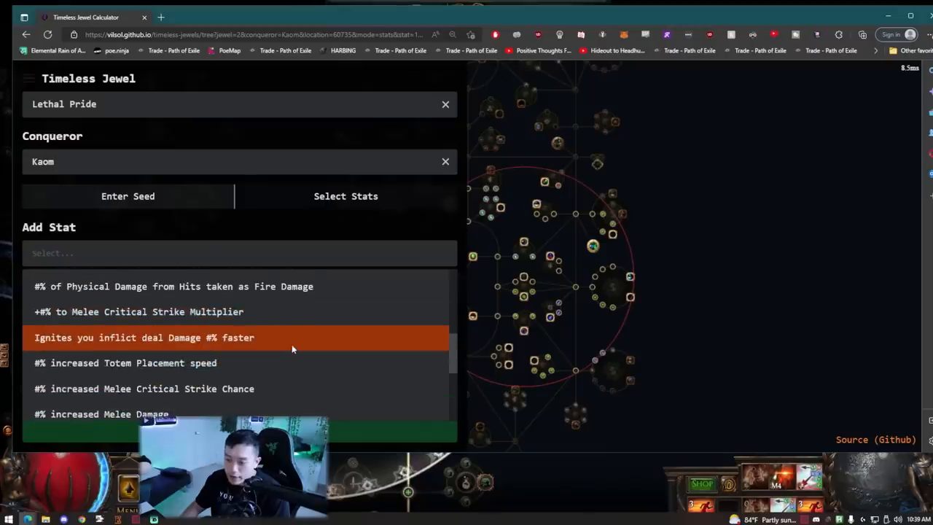
{"action": "type", "text": "inti"}
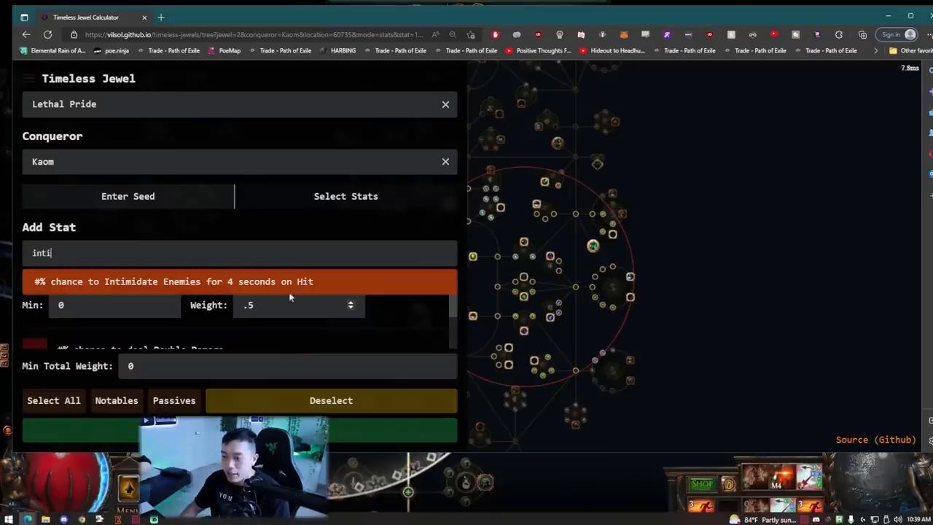
{"action": "left_click", "coordinate": [289, 288]}
{"action": "scroll", "coordinate": [385, 342], "scroll_direction": "down", "scroll_amount": 2}
{"action": "scroll", "coordinate": [384, 339], "scroll_direction": "down", "scroll_amount": 2}
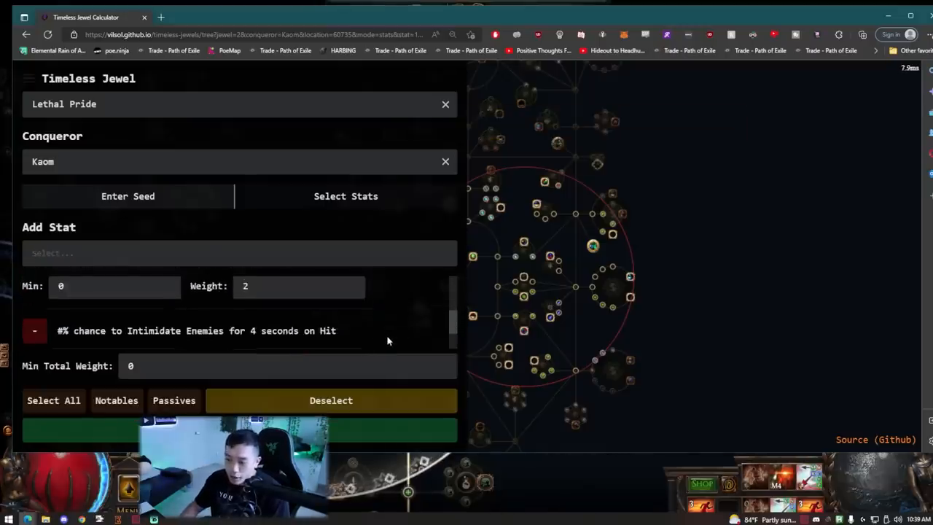
{"action": "left_click", "coordinate": [299, 314]}
{"action": "type", "text": "3"}
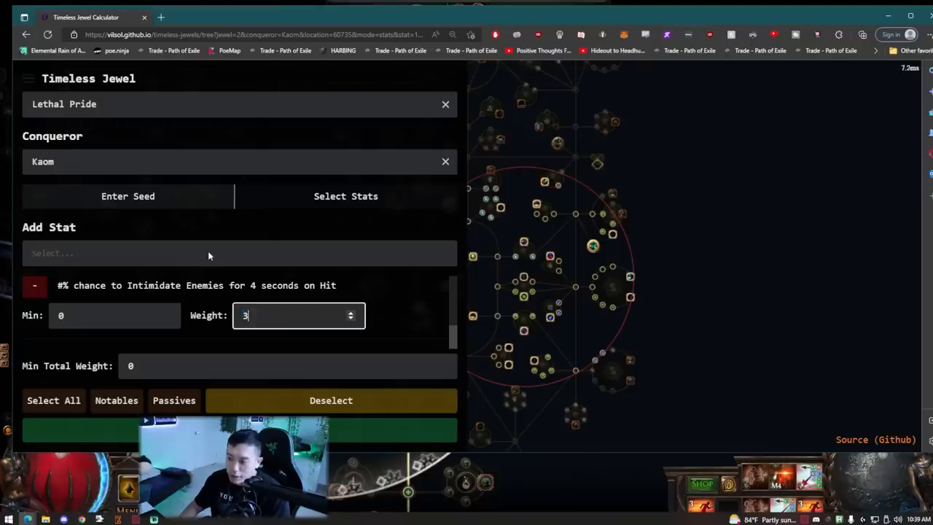
{"action": "left_click", "coordinate": [207, 254]}
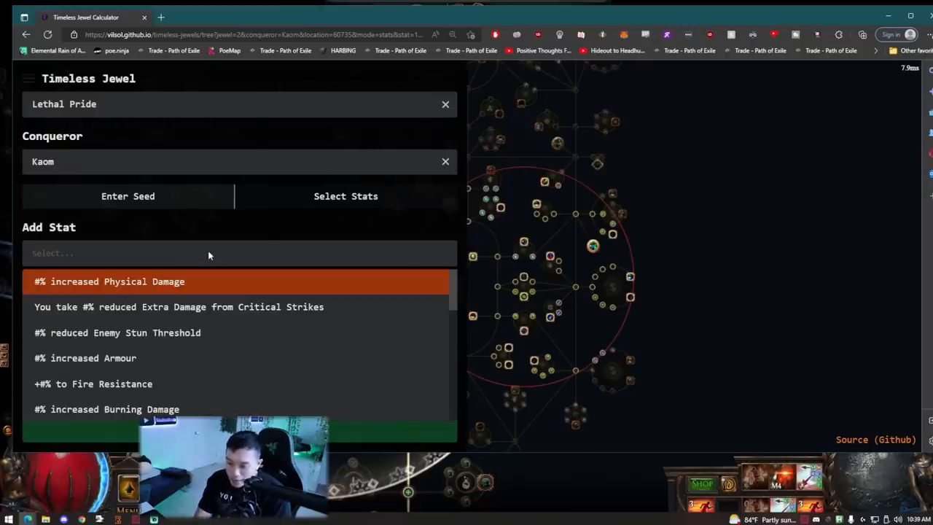
{"action": "scroll", "coordinate": [338, 360], "scroll_direction": "down", "scroll_amount": 2}
{"action": "scroll", "coordinate": [335, 359], "scroll_direction": "down", "scroll_amount": 2}
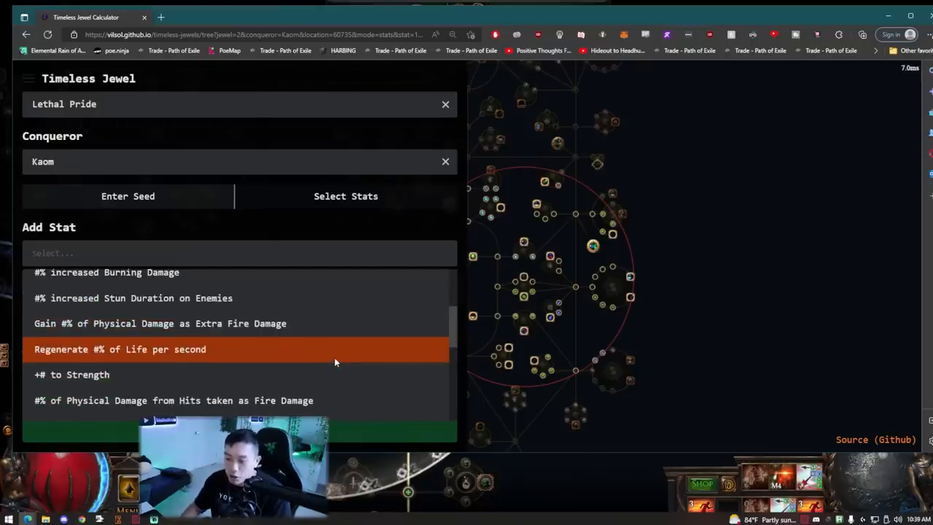
{"action": "scroll", "coordinate": [313, 343], "scroll_direction": "down", "scroll_amount": 1}
{"action": "scroll", "coordinate": [245, 343], "scroll_direction": "down", "scroll_amount": 2}
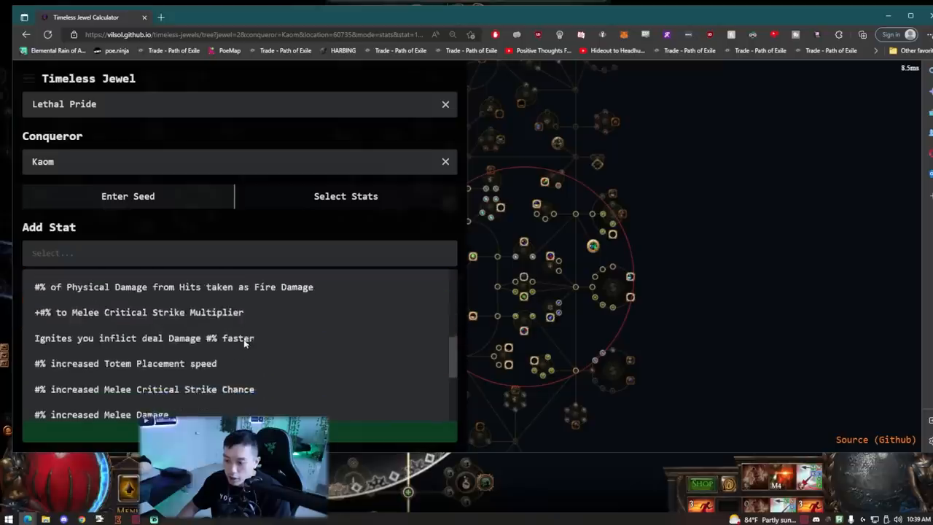
{"action": "scroll", "coordinate": [244, 342], "scroll_direction": "down", "scroll_amount": 1}
{"action": "left_click", "coordinate": [243, 348]}
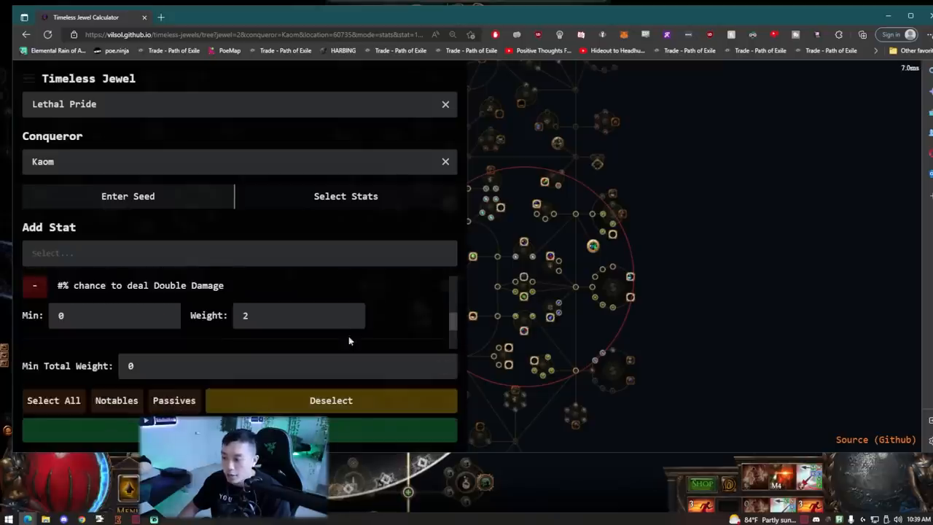
{"action": "scroll", "coordinate": [364, 322], "scroll_direction": "down", "scroll_amount": 2}
{"action": "scroll", "coordinate": [366, 322], "scroll_direction": "up", "scroll_amount": 2}
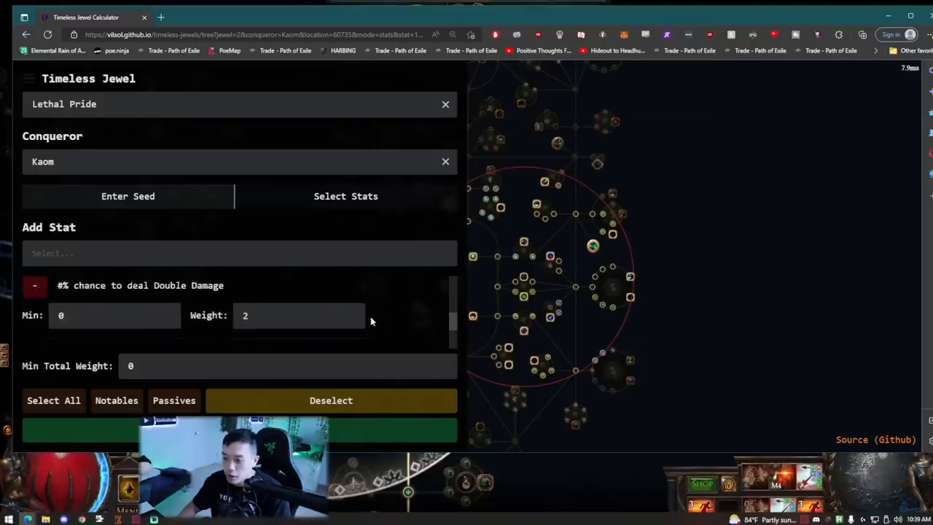
{"action": "scroll", "coordinate": [370, 316], "scroll_direction": "up", "scroll_amount": 1}
{"action": "scroll", "coordinate": [370, 315], "scroll_direction": "up", "scroll_amount": 1}
{"action": "scroll", "coordinate": [370, 313], "scroll_direction": "down", "scroll_amount": 1}
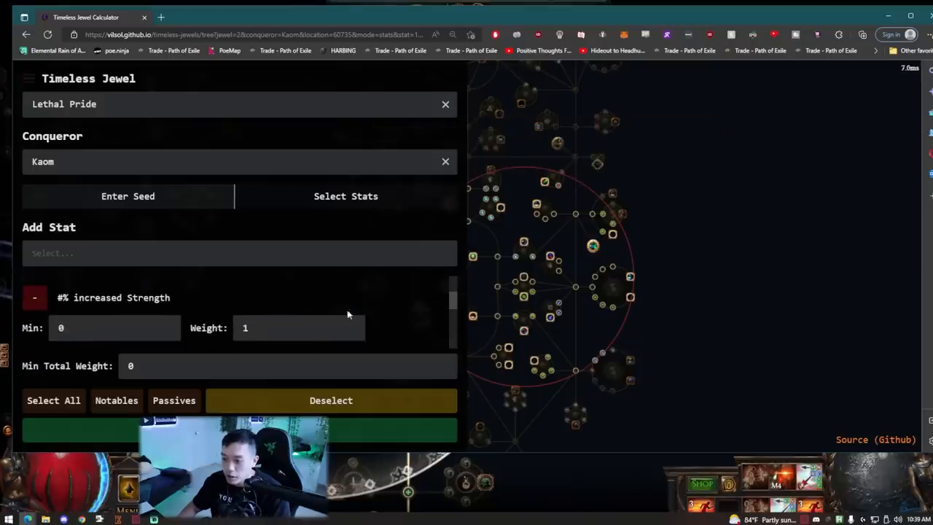
{"action": "left_click", "coordinate": [425, 318]}
{"action": "mouse_move", "coordinate": [452, 317]}
{"action": "left_mouse_down"}
{"action": "mouse_move", "coordinate": [451, 350]}
{"action": "mouse_move", "coordinate": [457, 271]}
{"action": "left_mouse_up"}
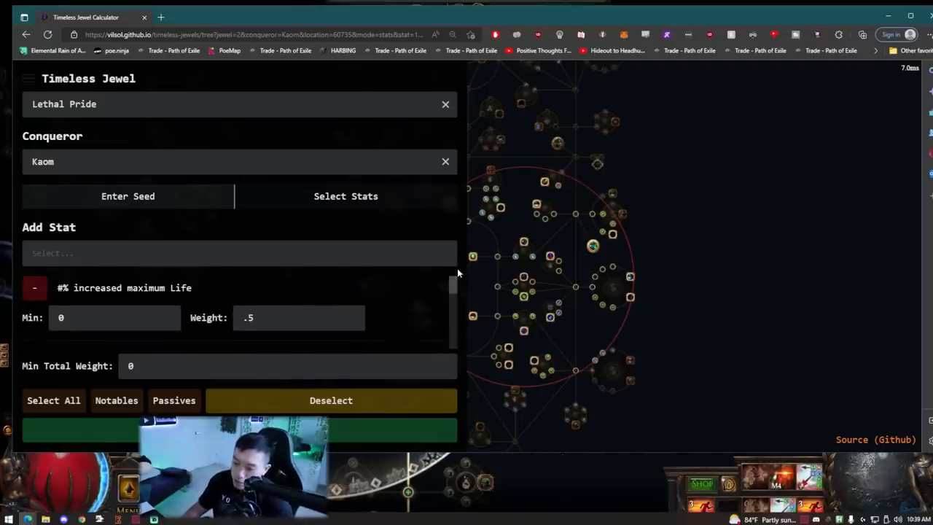
Clear the radius selection, try Notables only, then deselect everything again.
{"action": "left_click_drag", "start_coordinate": [763, 323], "coordinate": [883, 260]}
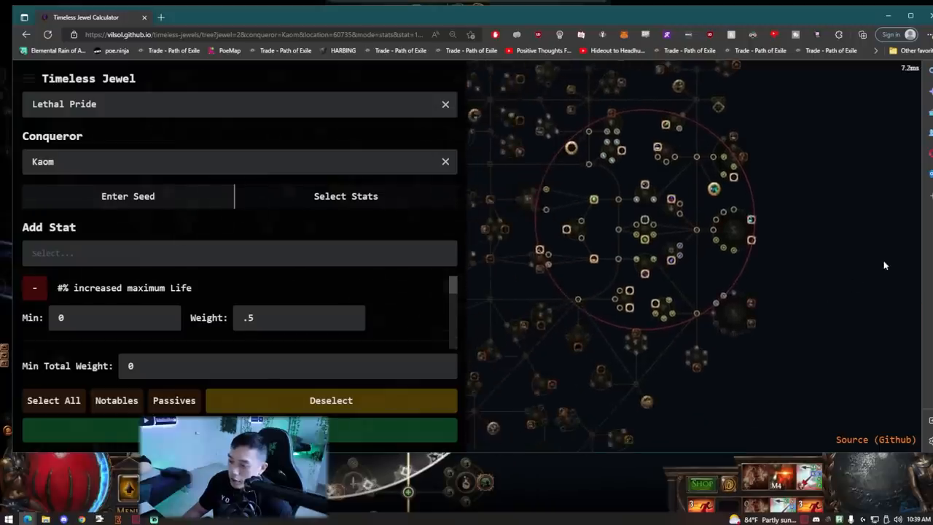
{"action": "left_click", "coordinate": [245, 403]}
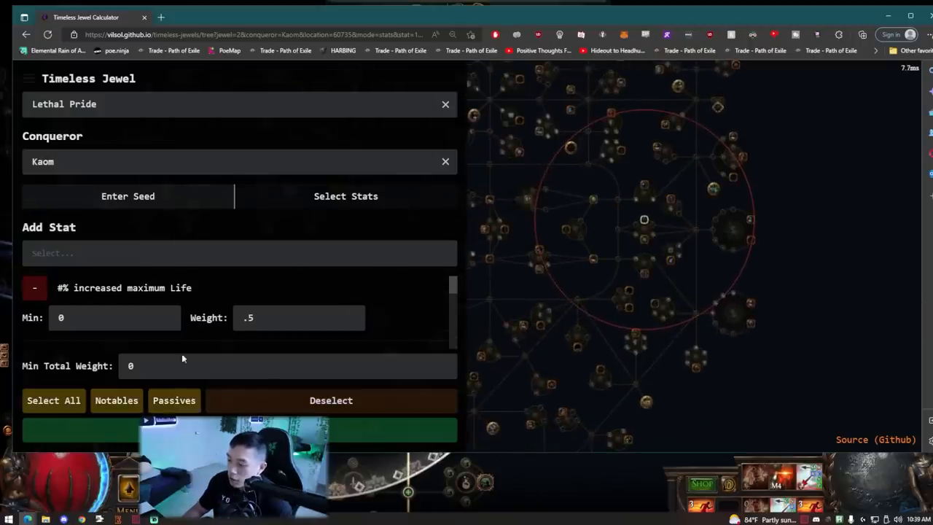
{"action": "left_click", "coordinate": [119, 401]}
{"action": "scroll", "coordinate": [714, 231], "scroll_direction": "up", "scroll_amount": 1}
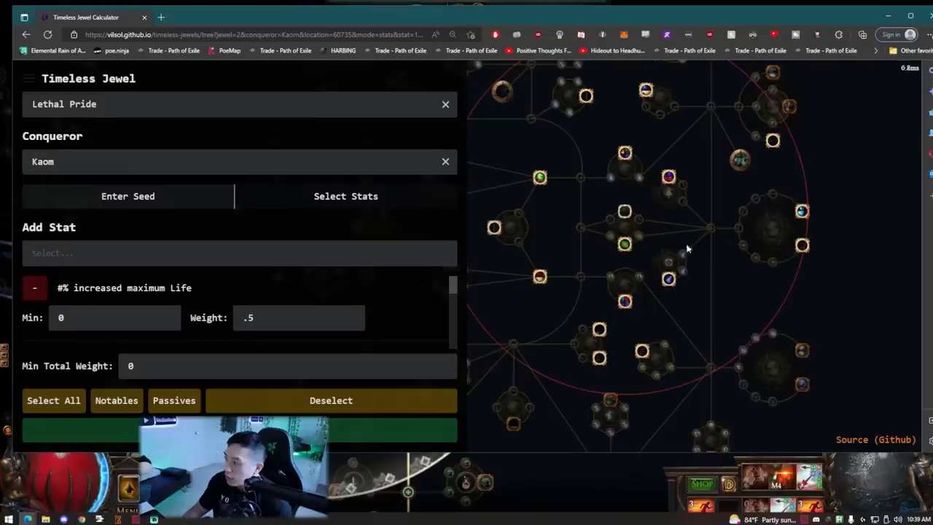
{"action": "scroll", "coordinate": [655, 211], "scroll_direction": "up", "scroll_amount": 1}
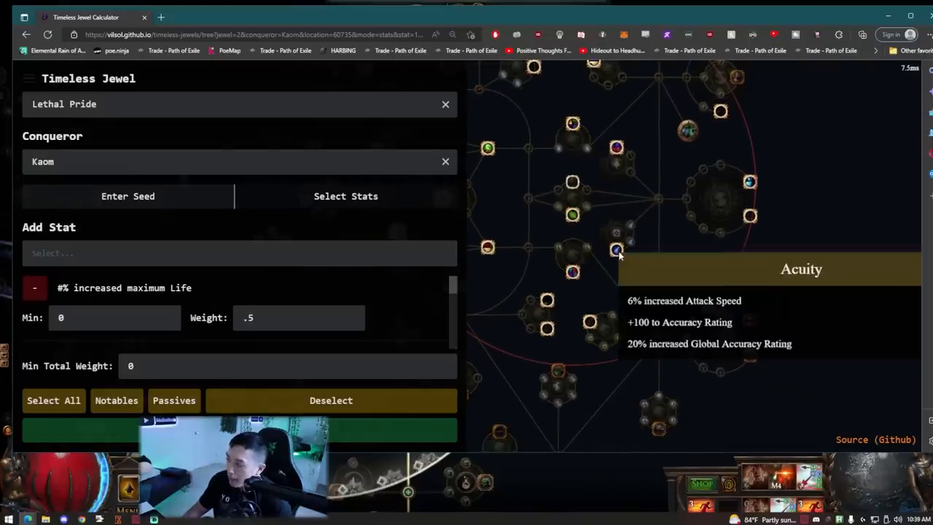
{"action": "scroll", "coordinate": [628, 257], "scroll_direction": "down", "scroll_amount": 1}
{"action": "scroll", "coordinate": [724, 340], "scroll_direction": "down", "scroll_amount": 1}
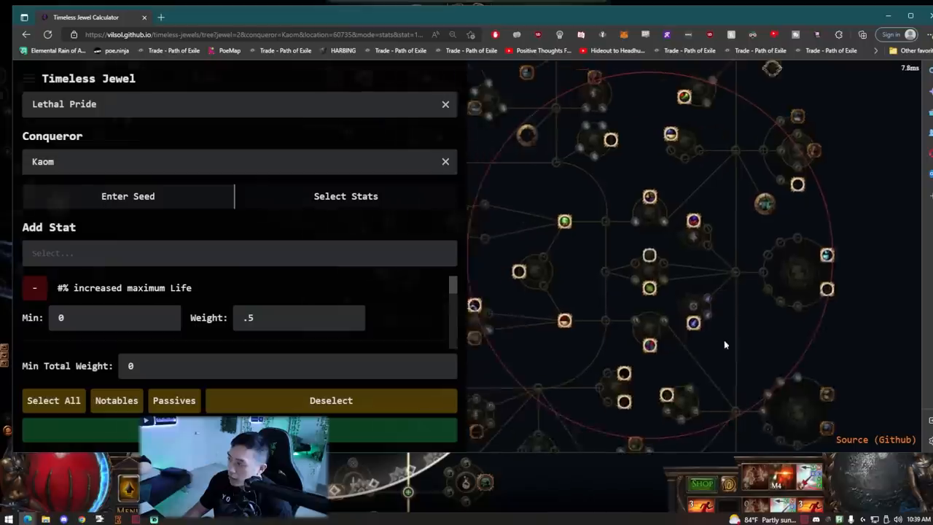
{"action": "left_click", "coordinate": [301, 402]}
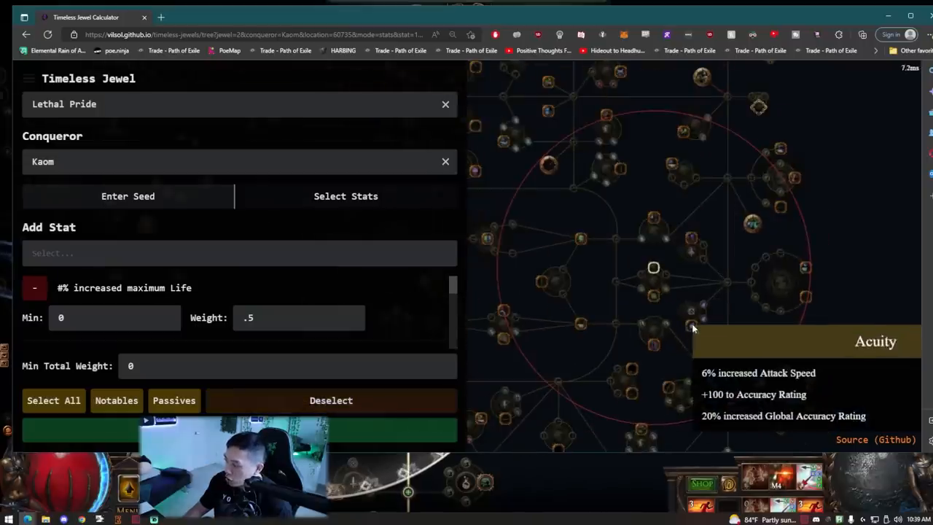
Hand-pick notables: Herbalism, Heartseeker, Aspect of the Lynx, Weapon Artistry, Quickstep and a lower-right notable.
{"action": "left_click", "coordinate": [690, 325]}
{"action": "left_click", "coordinate": [656, 347]}
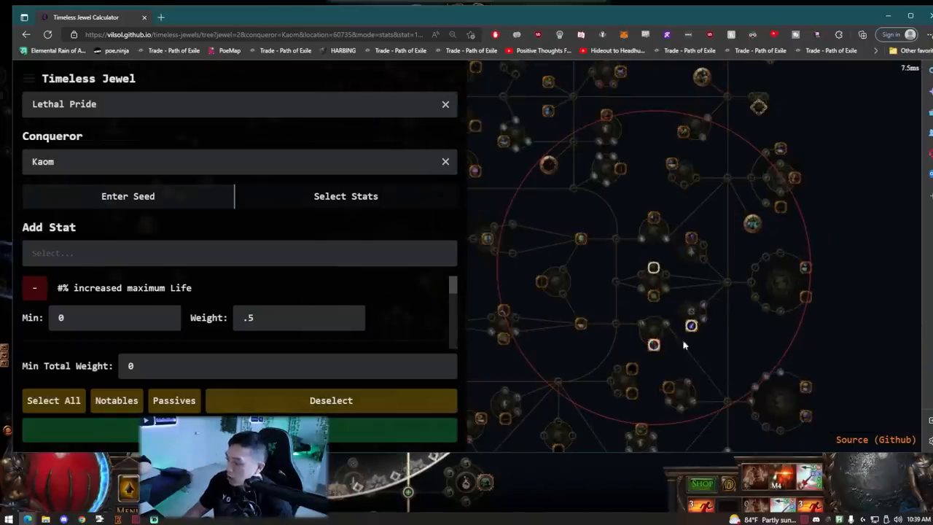
{"action": "scroll", "coordinate": [653, 328], "scroll_direction": "up", "scroll_amount": 1}
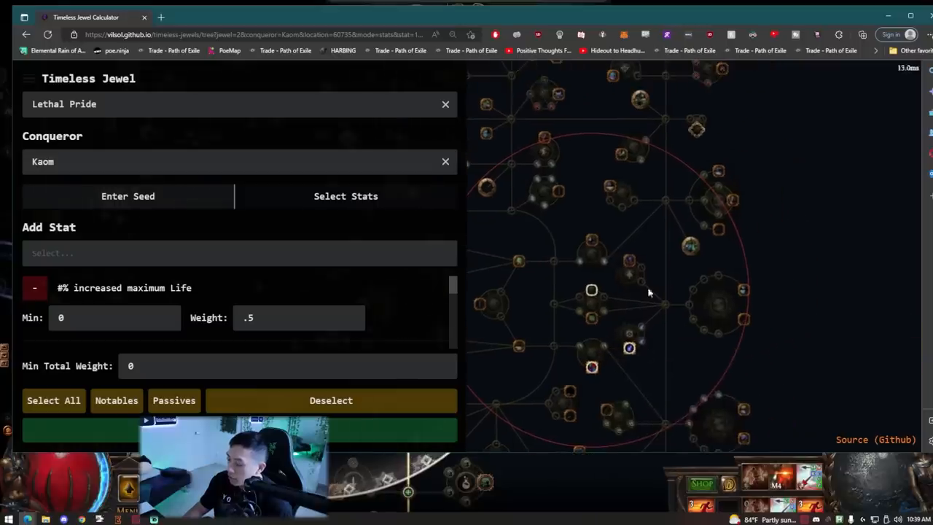
{"action": "left_click", "coordinate": [630, 261]}
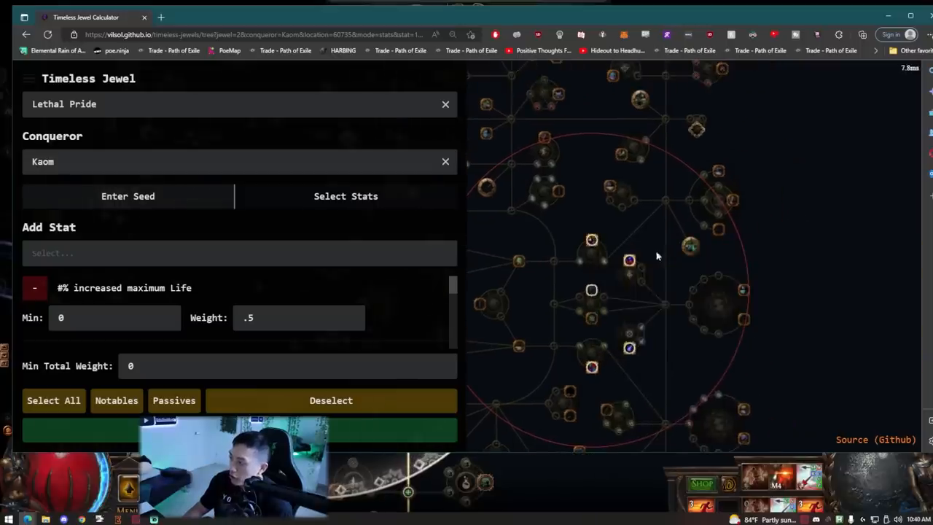
{"action": "left_click_drag", "start_coordinate": [651, 255], "coordinate": [651, 276]}
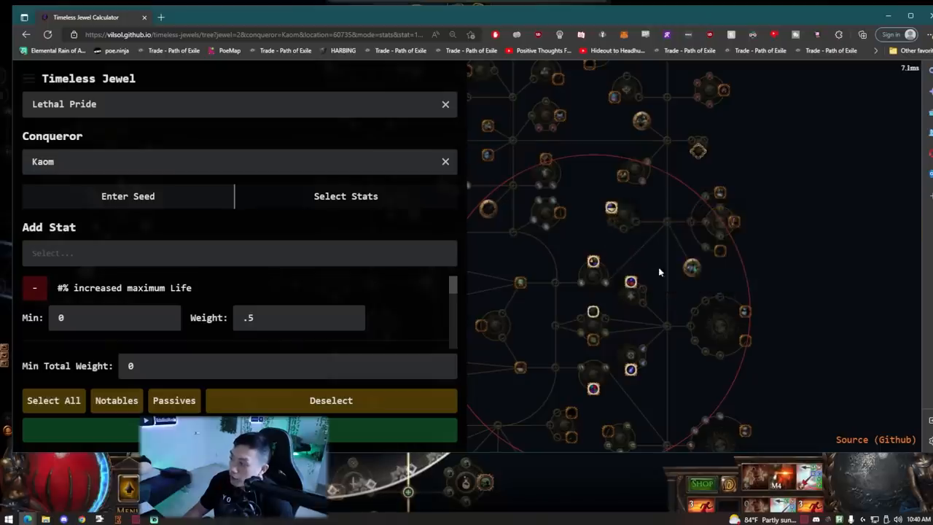
{"action": "scroll", "coordinate": [661, 271], "scroll_direction": "down", "scroll_amount": 1}
{"action": "left_click", "coordinate": [554, 215]}
{"action": "left_click", "coordinate": [515, 257]}
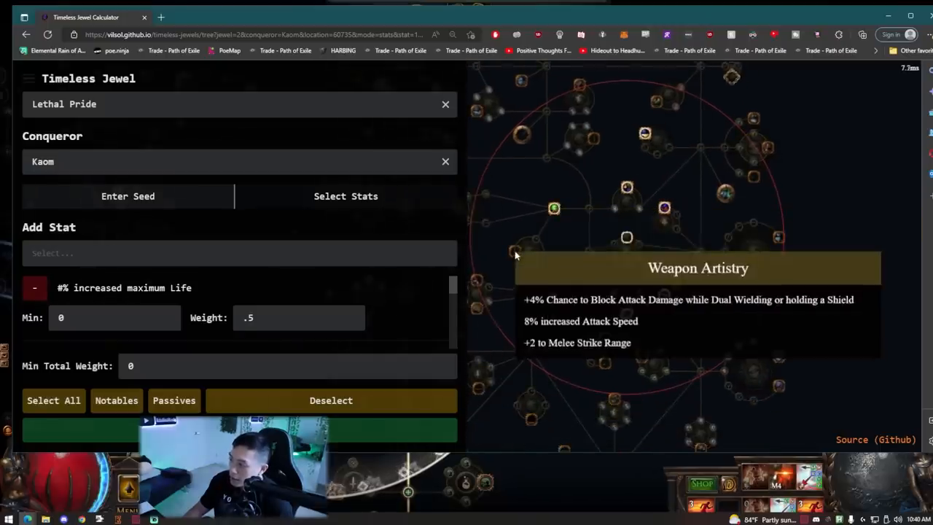
{"action": "left_click", "coordinate": [553, 290]}
Reposition the tree and toggle Careful Conservationist off and back on.
{"action": "left_click_drag", "start_coordinate": [510, 277], "coordinate": [566, 295]}
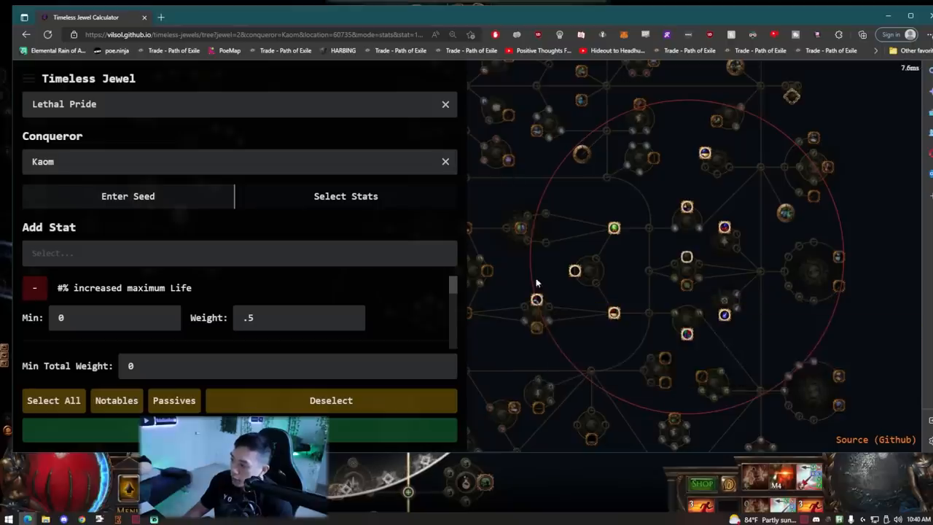
{"action": "scroll", "coordinate": [645, 187], "scroll_direction": "up", "scroll_amount": 2}
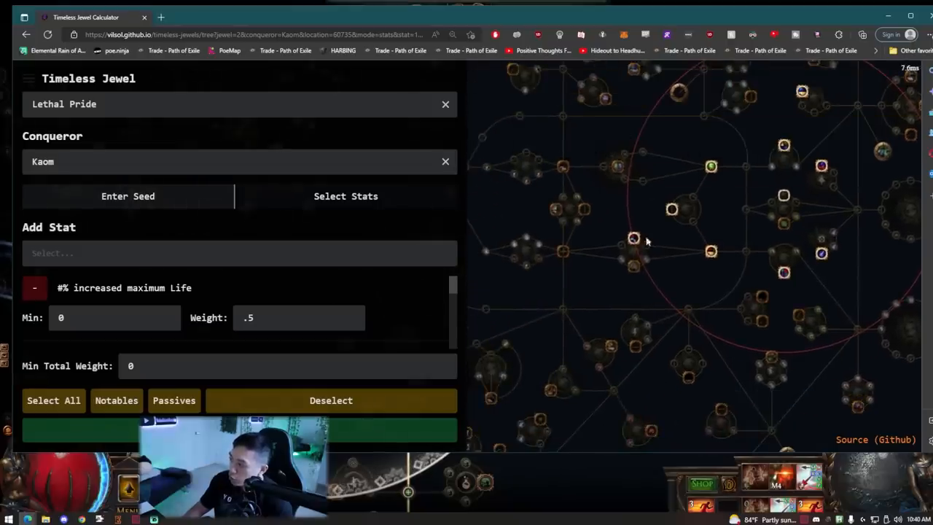
{"action": "scroll", "coordinate": [646, 241], "scroll_direction": "down", "scroll_amount": 2}
{"action": "left_click_drag", "start_coordinate": [627, 241], "coordinate": [605, 224]}
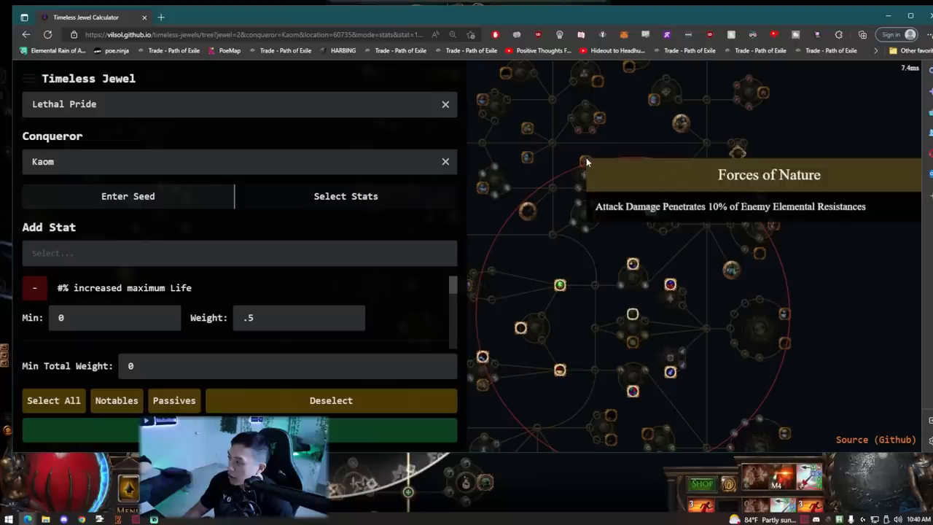
{"action": "mouse_move", "coordinate": [599, 215]}
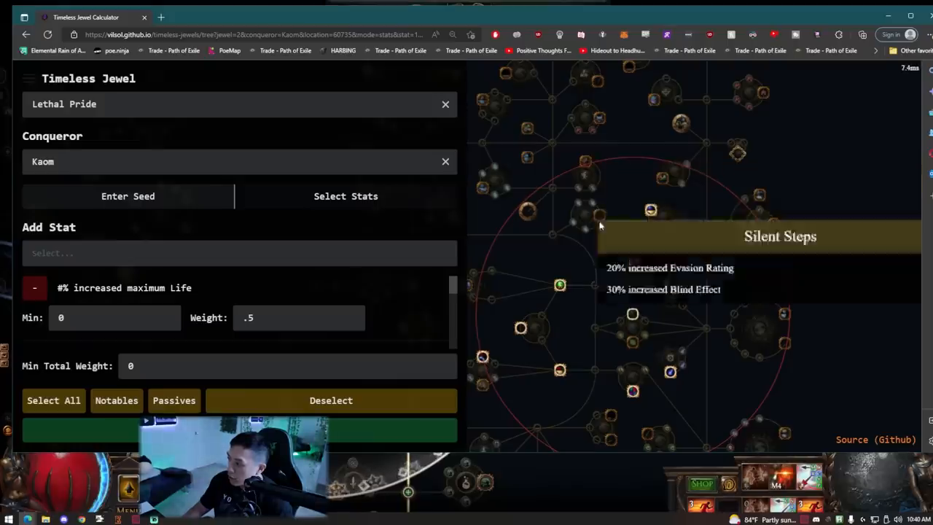
{"action": "scroll", "coordinate": [619, 241], "scroll_direction": "down", "scroll_amount": 2}
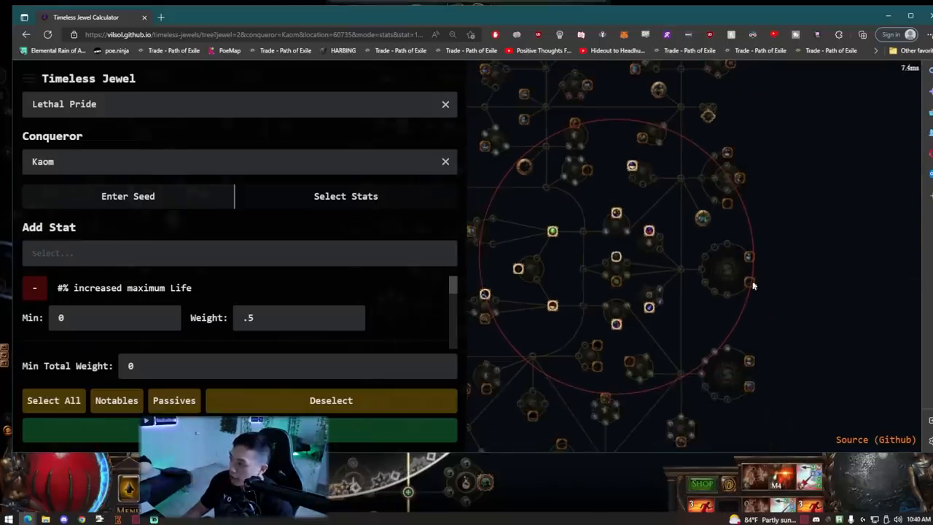
{"action": "mouse_move", "coordinate": [748, 256]}
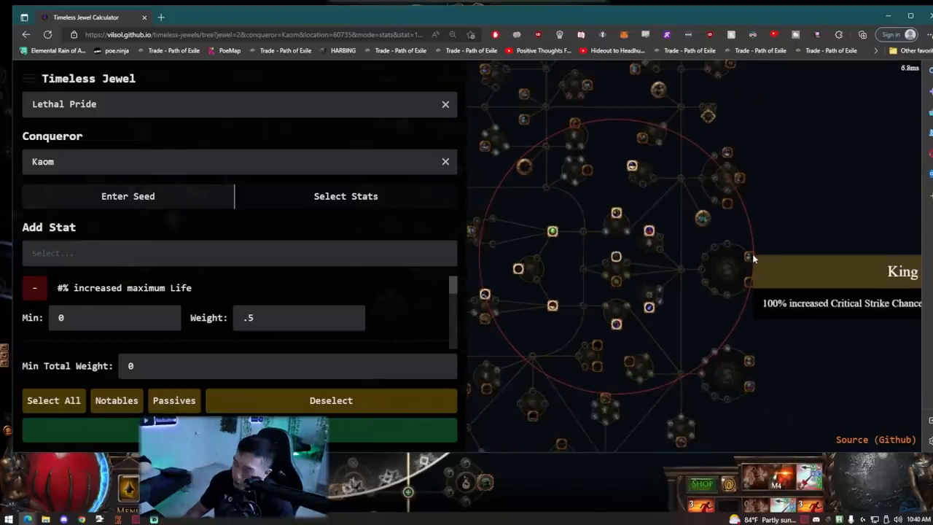
{"action": "left_click_drag", "start_coordinate": [786, 341], "coordinate": [758, 285]}
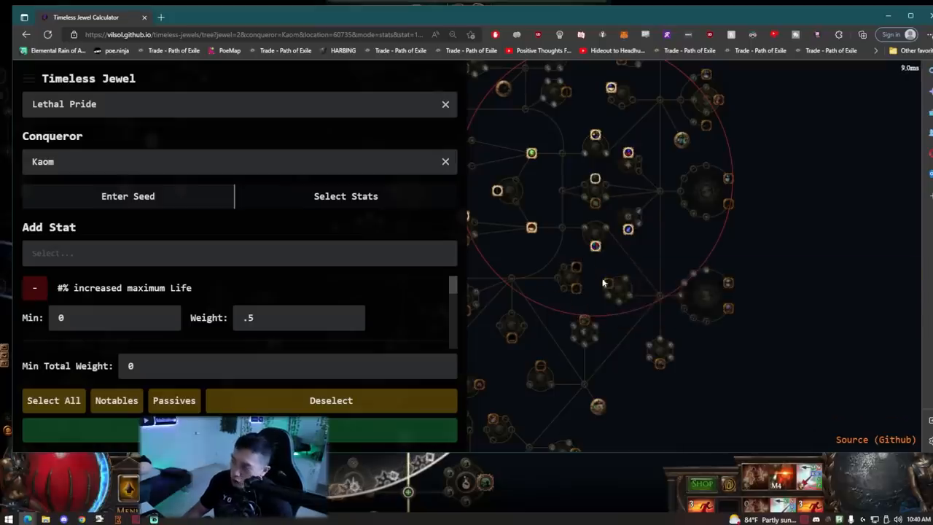
{"action": "scroll", "coordinate": [603, 283], "scroll_direction": "down", "scroll_amount": 3}
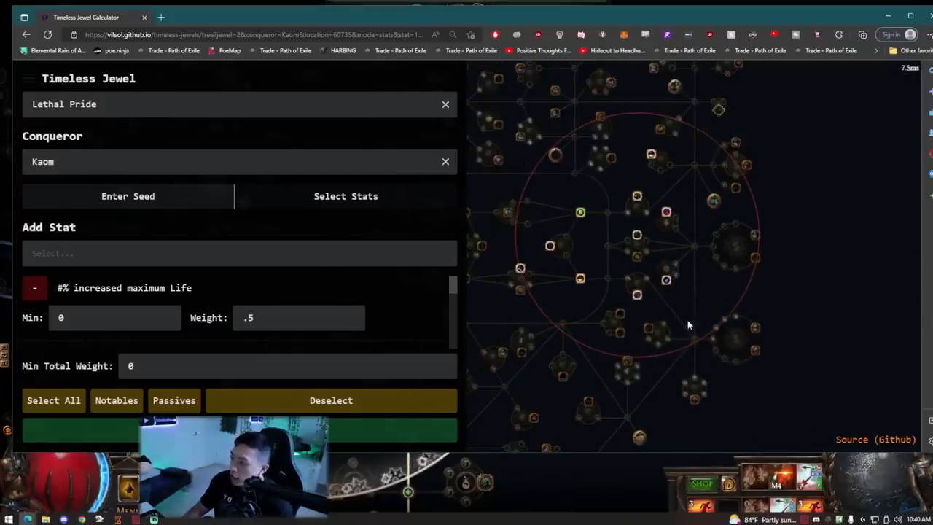
{"action": "left_click", "coordinate": [661, 130]}
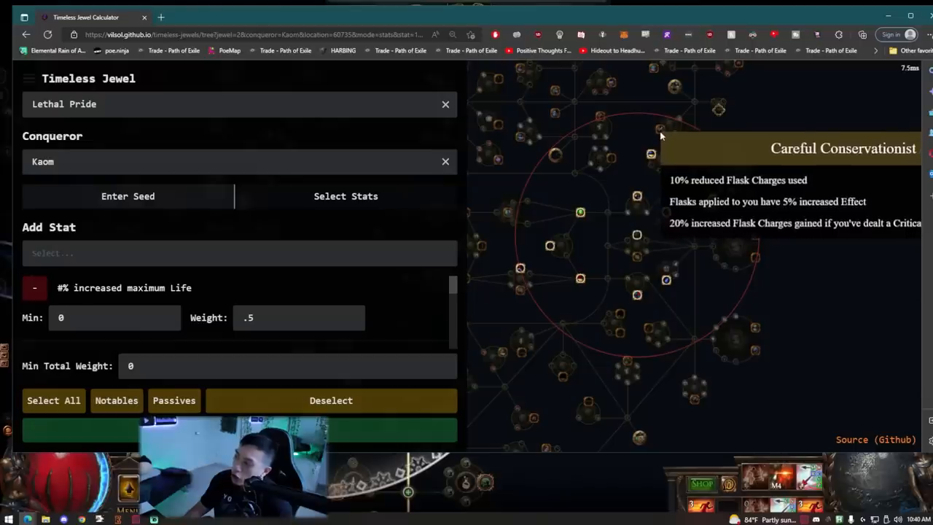
{"action": "left_click", "coordinate": [661, 131]}
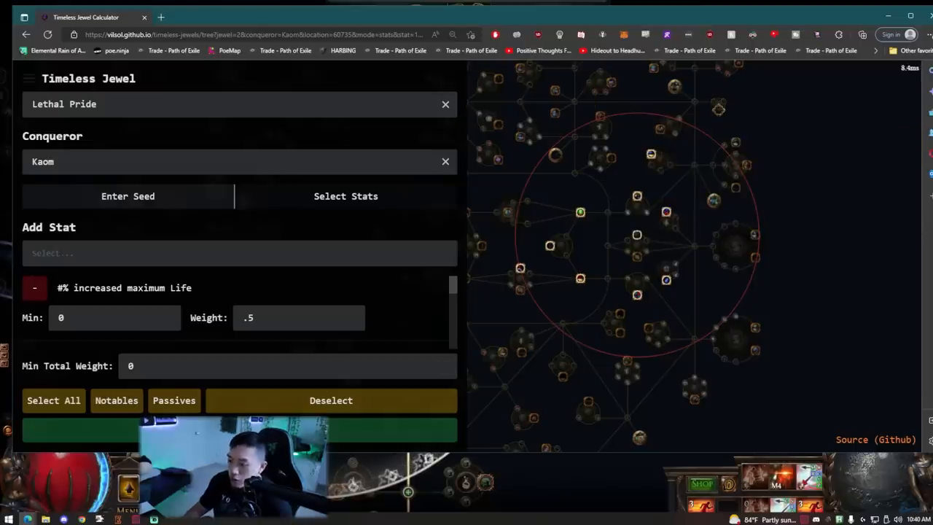
Clear the chosen passives and check the Config settings without changes.
{"action": "left_click", "coordinate": [548, 278]}
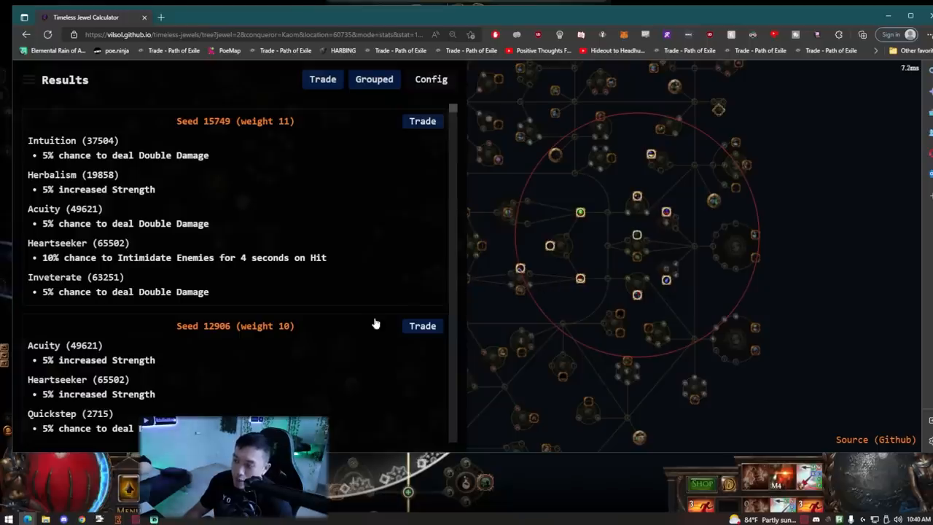
{"action": "mouse_move", "coordinate": [452, 110]}
{"action": "left_mouse_down"}
{"action": "mouse_move", "coordinate": [454, 437]}
{"action": "mouse_move", "coordinate": [454, 102]}
{"action": "left_mouse_up"}
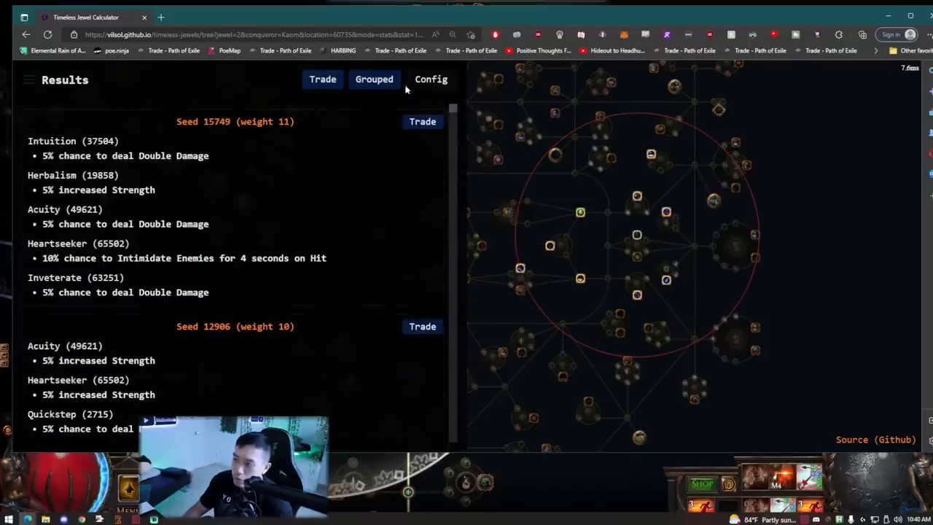
{"action": "left_click", "coordinate": [430, 79]}
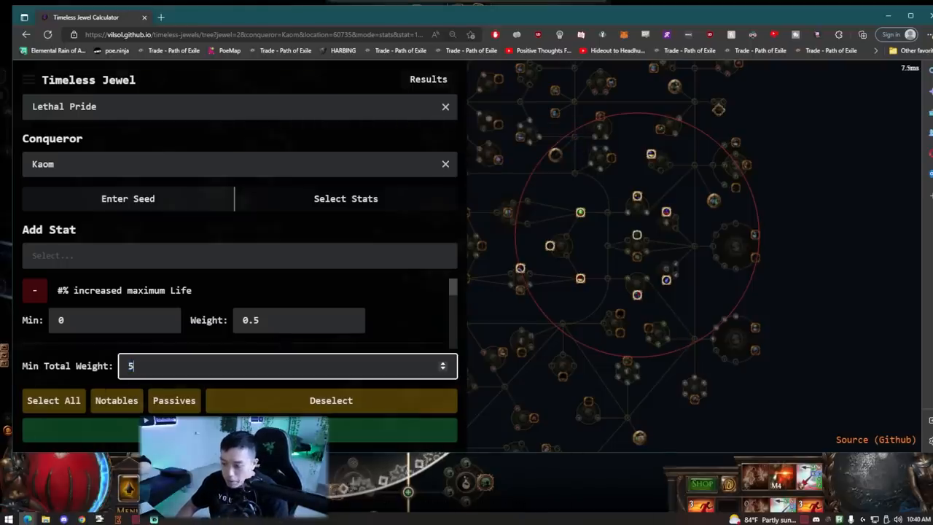
{"action": "key", "text": "Return"}
{"action": "scroll", "coordinate": [337, 327], "scroll_direction": "down", "scroll_amount": 5}
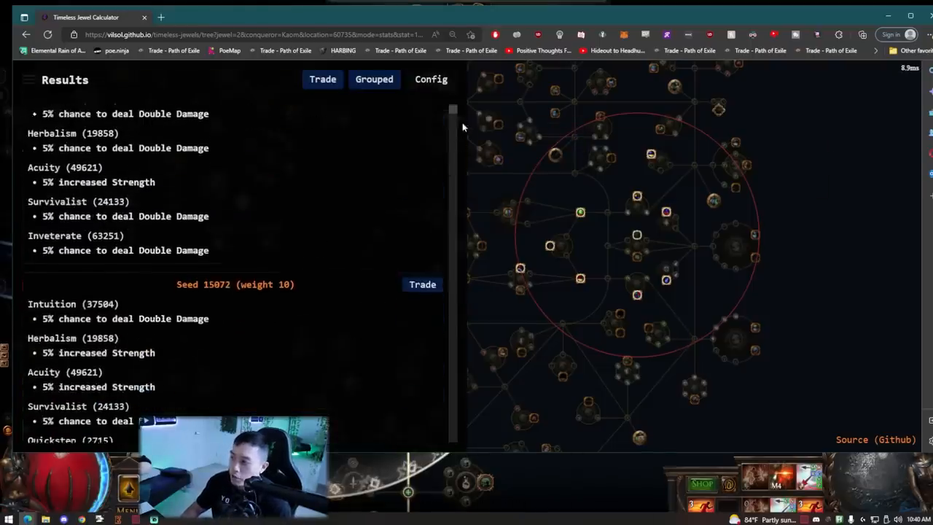
{"action": "scroll", "coordinate": [337, 327], "scroll_direction": "down", "scroll_amount": 5}
{"action": "scroll", "coordinate": [337, 327], "scroll_direction": "down", "scroll_amount": 5}
{"action": "scroll", "coordinate": [337, 327], "scroll_direction": "down", "scroll_amount": 5}
{"action": "scroll", "coordinate": [337, 291], "scroll_direction": "down", "scroll_amount": 3}
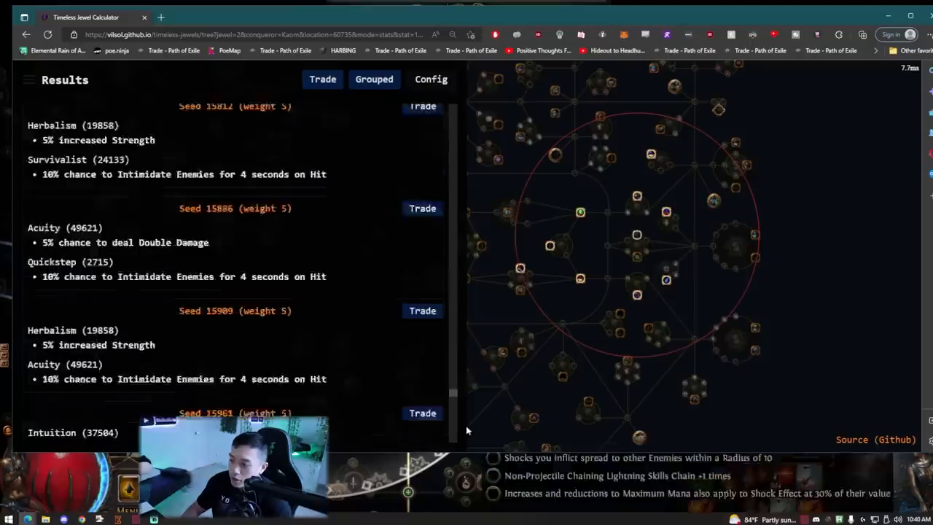
{"action": "scroll", "coordinate": [337, 291], "scroll_direction": "up", "scroll_amount": 10}
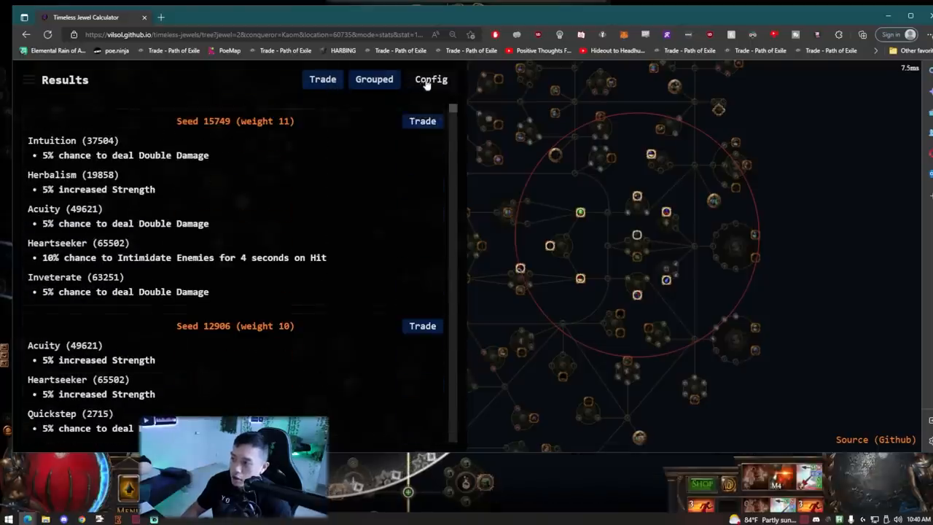
Set Min Total Weight to 5, rerun the search and send seed 15749 to trade.
{"action": "left_click", "coordinate": [426, 83]}
{"action": "double_click", "coordinate": [146, 365]}
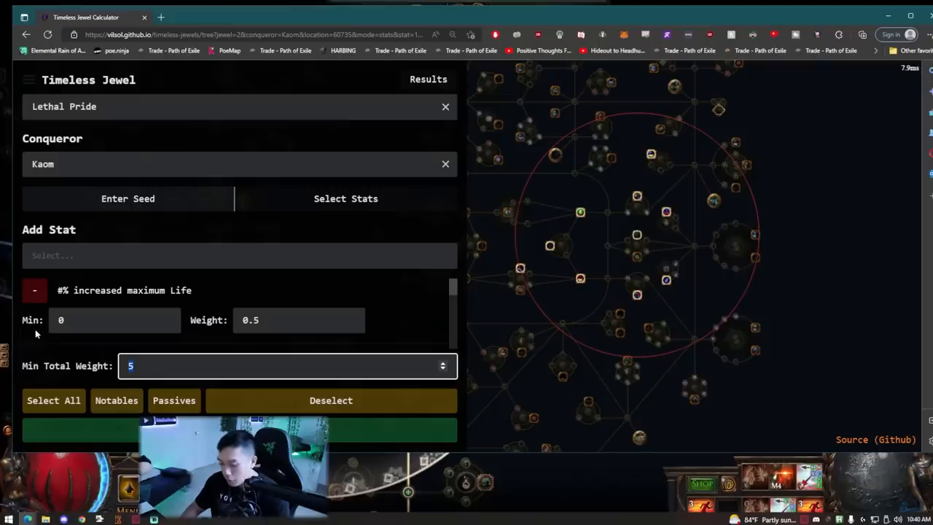
{"action": "key", "text": "Return"}
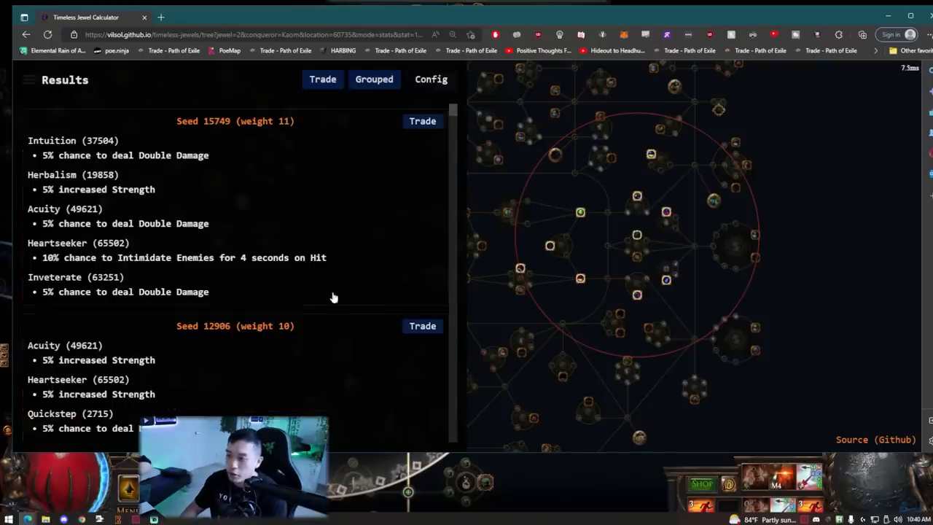
{"action": "scroll", "coordinate": [382, 241], "scroll_direction": "down", "scroll_amount": 5}
{"action": "scroll", "coordinate": [381, 241], "scroll_direction": "down", "scroll_amount": 3}
{"action": "mouse_move", "coordinate": [458, 132]}
{"action": "left_mouse_down"}
{"action": "mouse_move", "coordinate": [455, 452]}
{"action": "mouse_move", "coordinate": [455, 102]}
{"action": "left_mouse_up"}
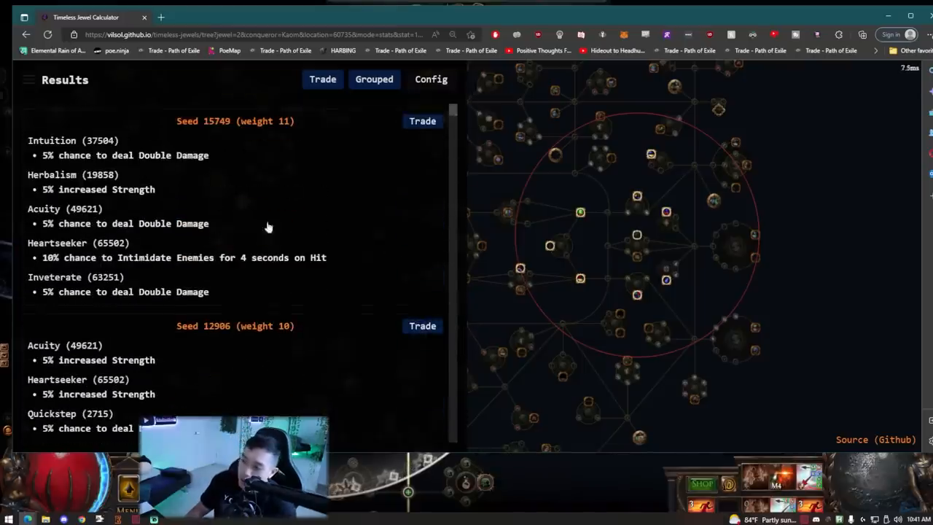
{"action": "left_click", "coordinate": [430, 126]}
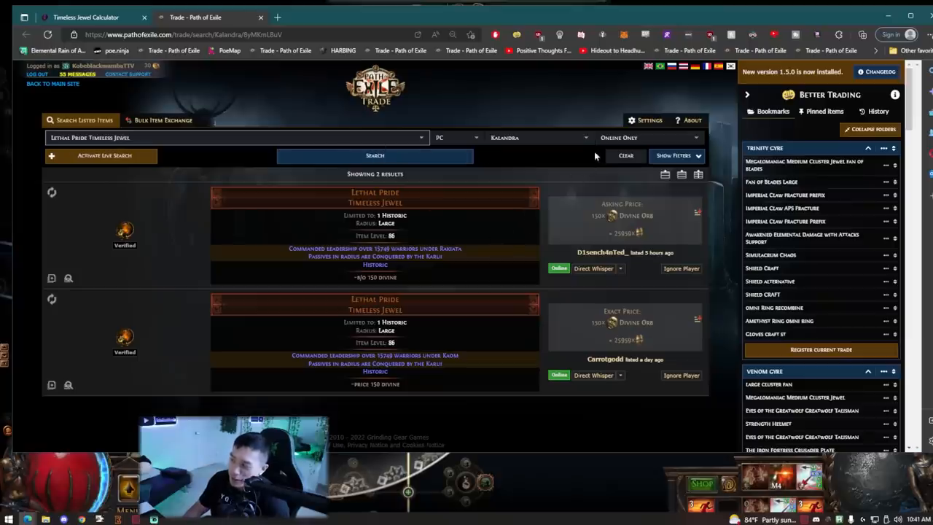
Toggle live search, set seller status to Any and search seed 15749, then return to the calculator.
{"action": "left_click", "coordinate": [104, 155]}
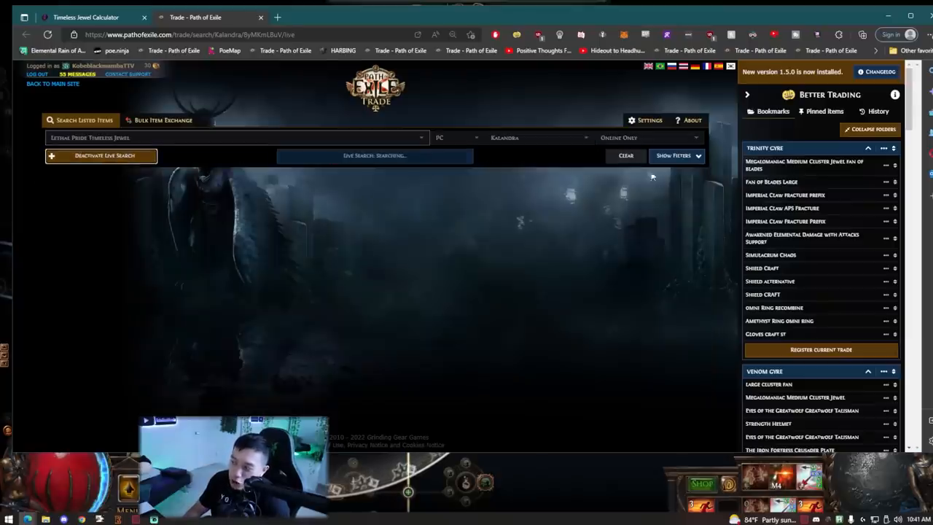
{"action": "left_click", "coordinate": [674, 156]}
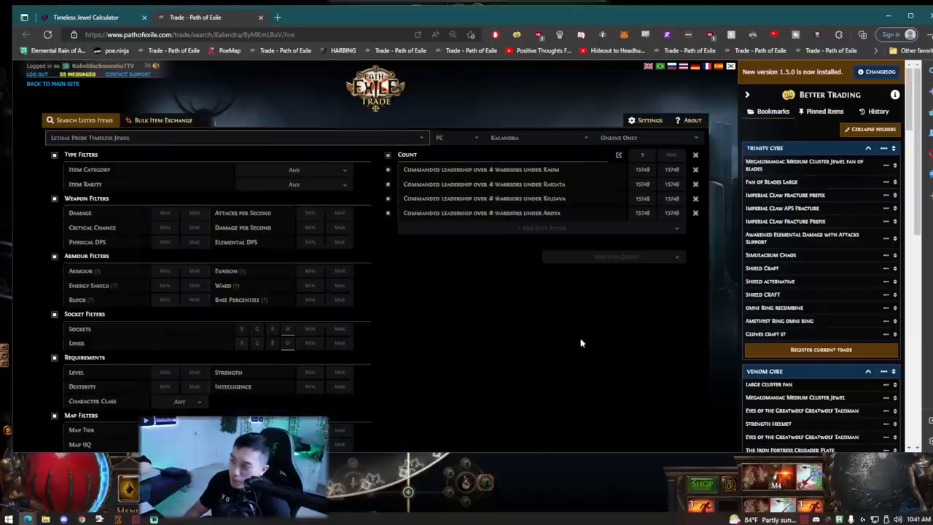
{"action": "scroll", "coordinate": [580, 342], "scroll_direction": "down", "scroll_amount": 5}
{"action": "left_click", "coordinate": [674, 422]}
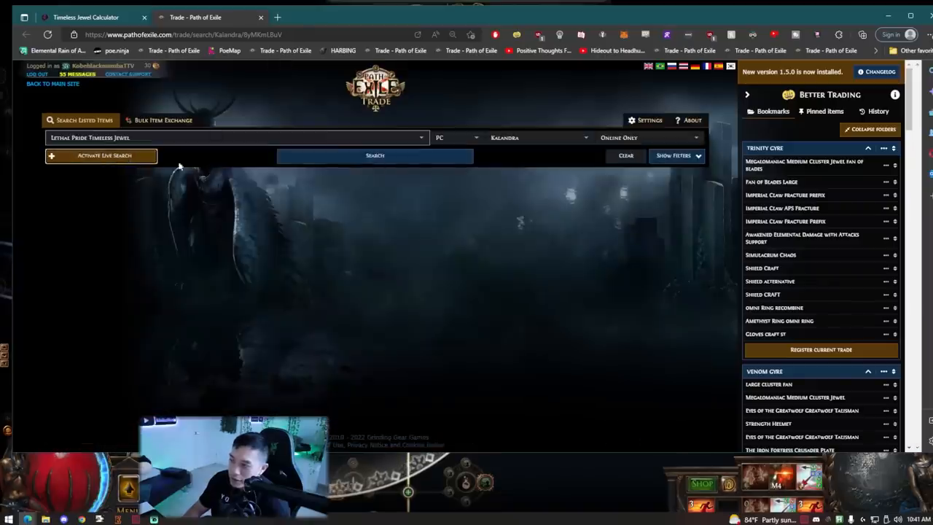
{"action": "left_click", "coordinate": [648, 137]}
{"action": "left_click", "coordinate": [634, 175]}
{"action": "left_click", "coordinate": [372, 156]}
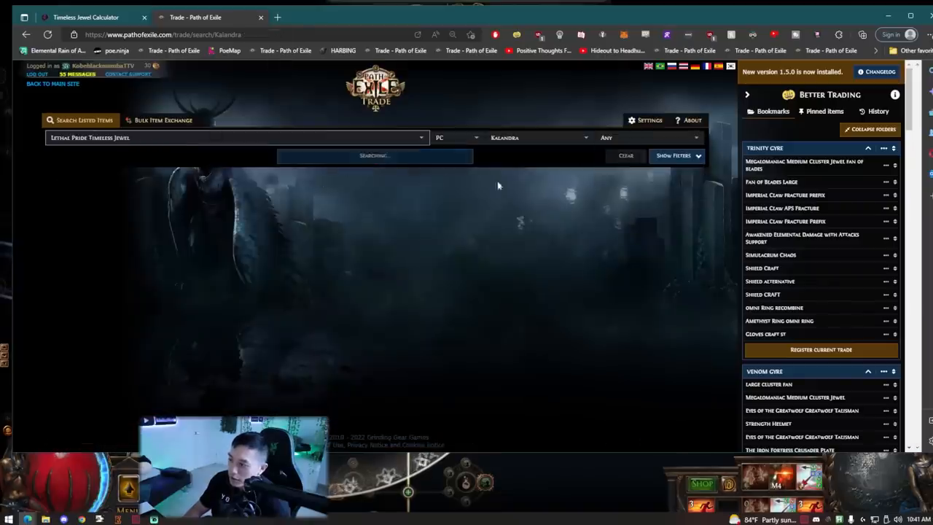
{"action": "scroll", "coordinate": [539, 219], "scroll_direction": "down", "scroll_amount": 3}
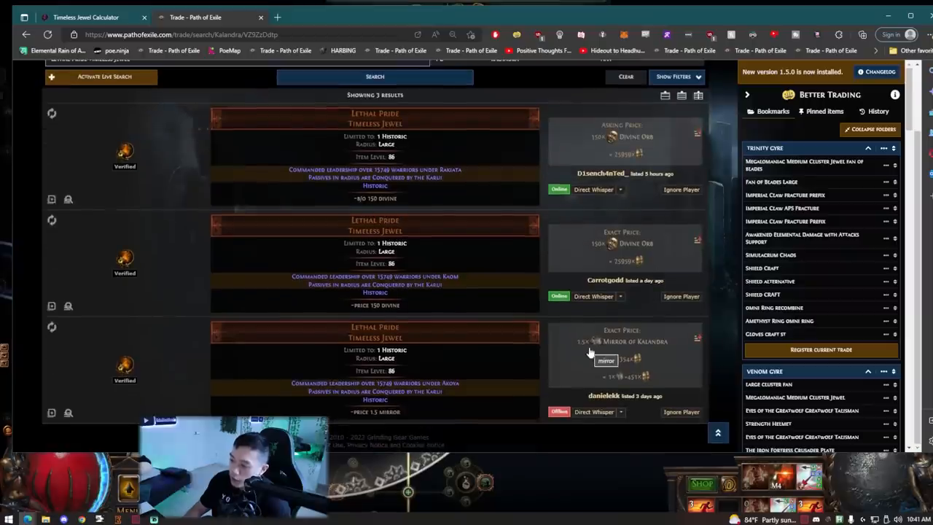
{"action": "left_click", "coordinate": [84, 16]}
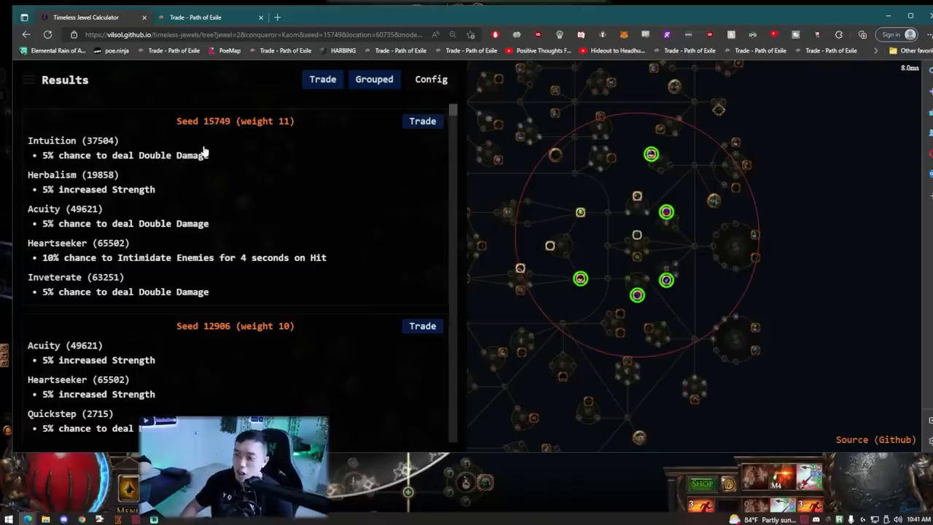
Rerun the seed 15749 trade search and compare with the calculator results.
{"action": "left_click", "coordinate": [222, 22]}
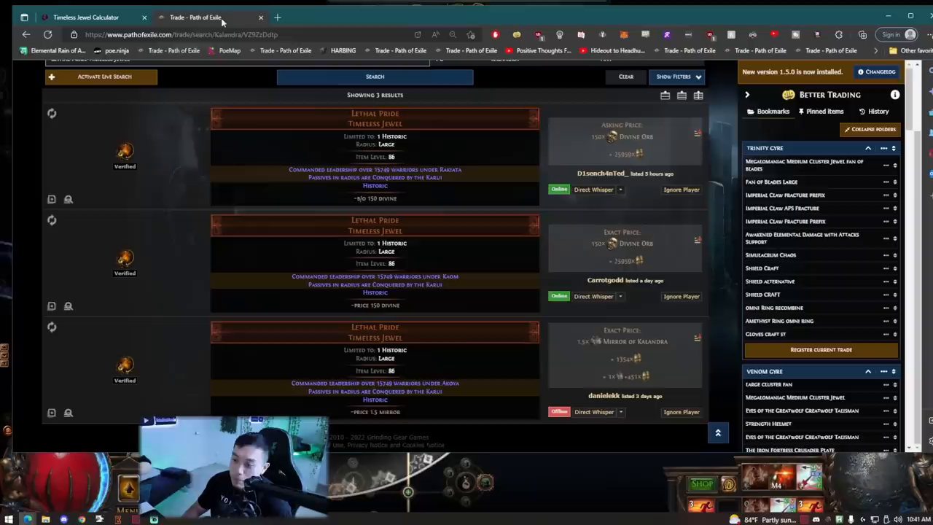
{"action": "scroll", "coordinate": [454, 154], "scroll_direction": "up", "scroll_amount": 3}
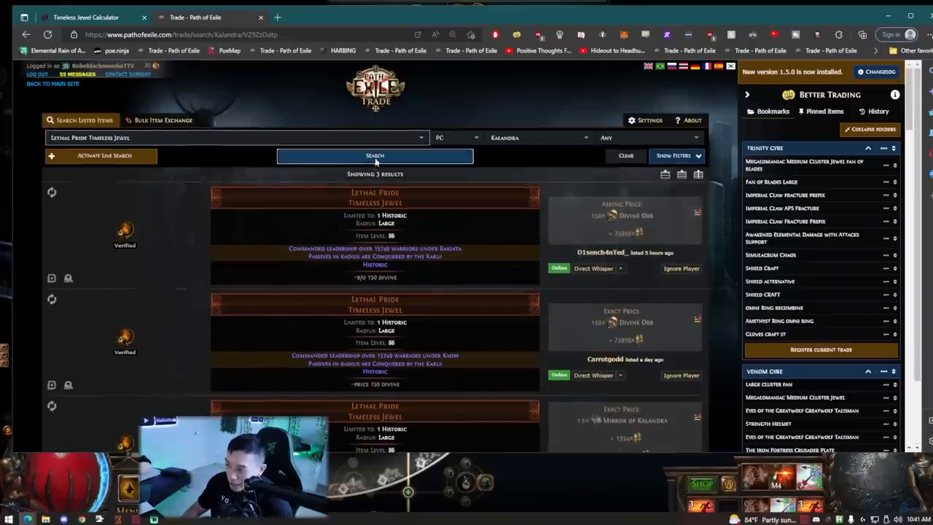
{"action": "left_click", "coordinate": [454, 155]}
{"action": "left_click", "coordinate": [95, 16]}
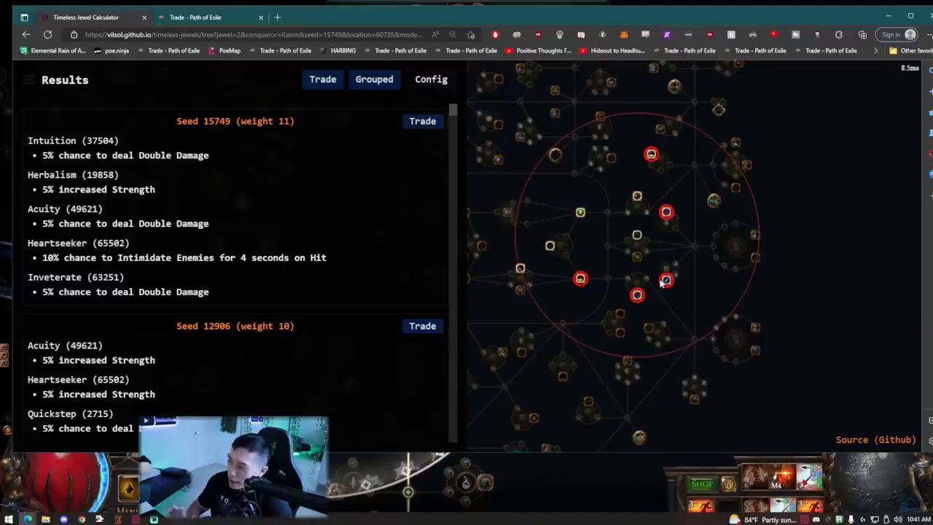
{"action": "left_click", "coordinate": [195, 16]}
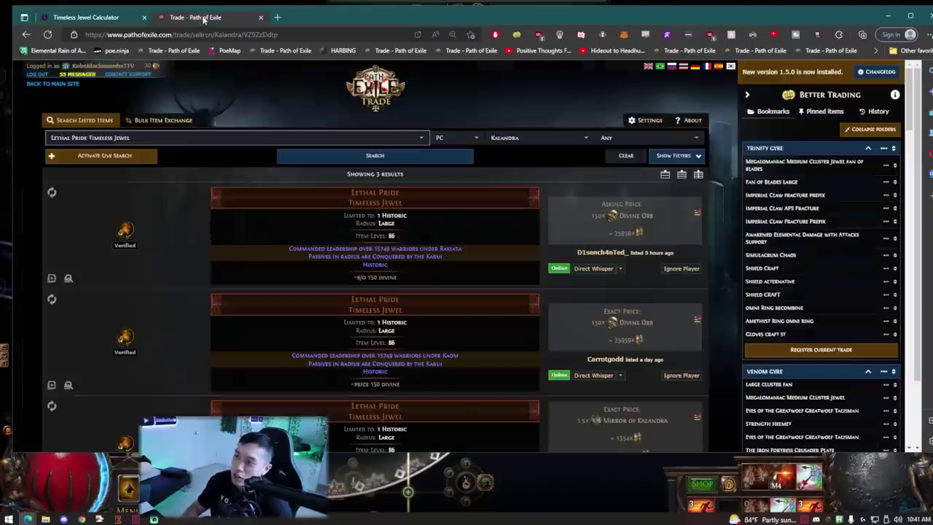
Confirm the stat group type stays Count, then send all listed Kaom seeds to trade.
{"action": "left_click", "coordinate": [674, 156]}
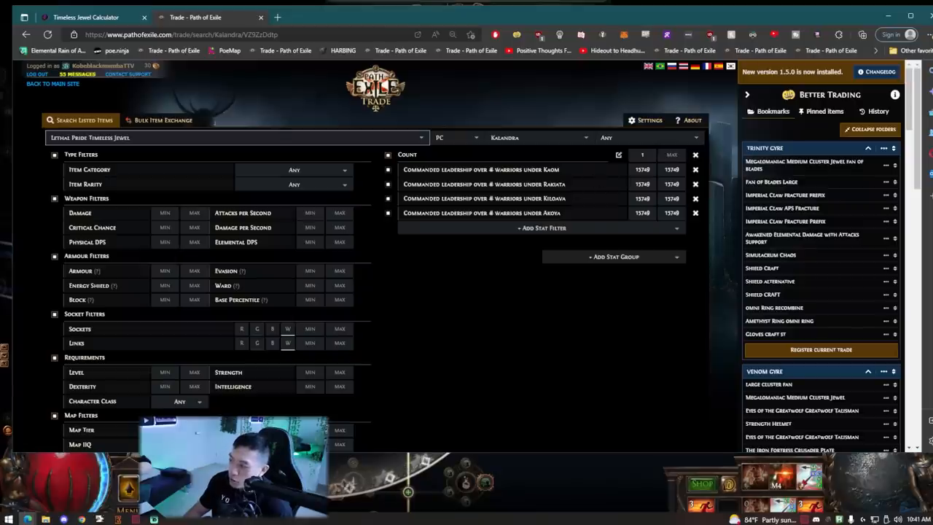
{"action": "left_click", "coordinate": [617, 155]}
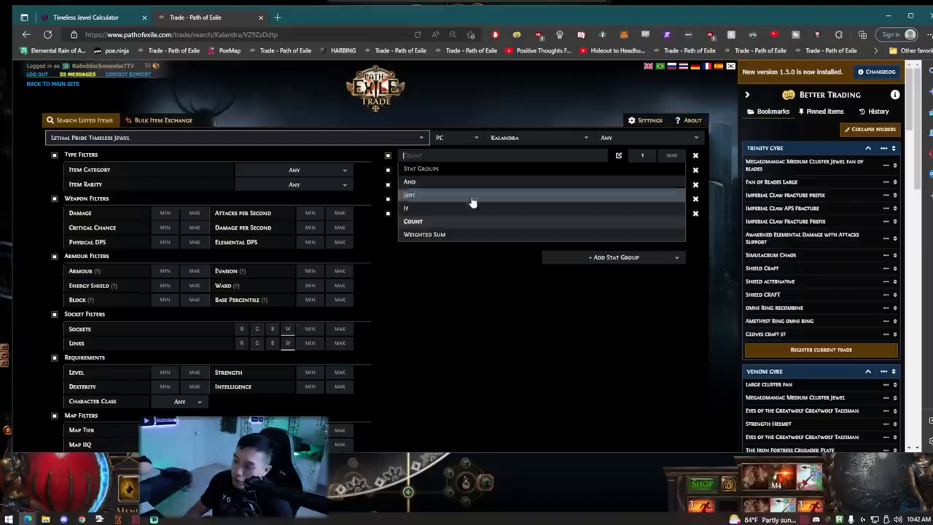
{"action": "left_click", "coordinate": [417, 221]}
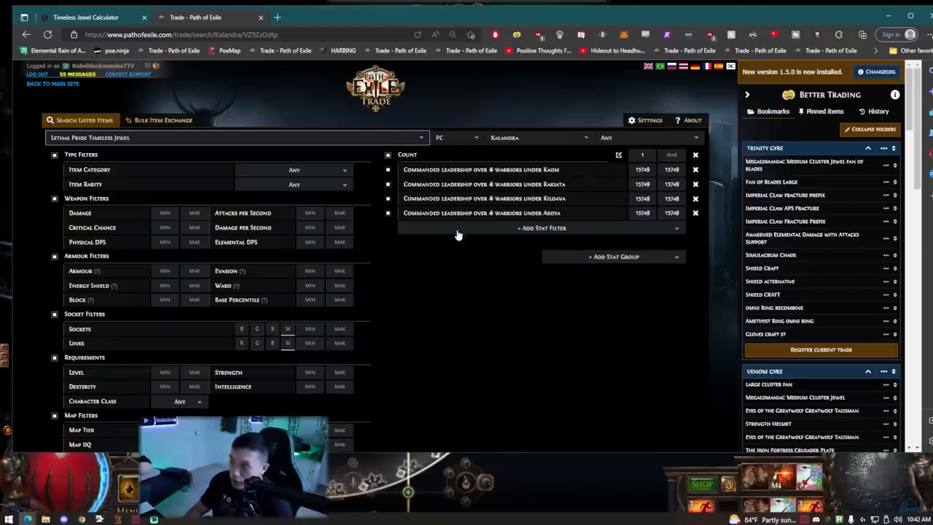
{"action": "key", "text": "ctrl+shift+Tab"}
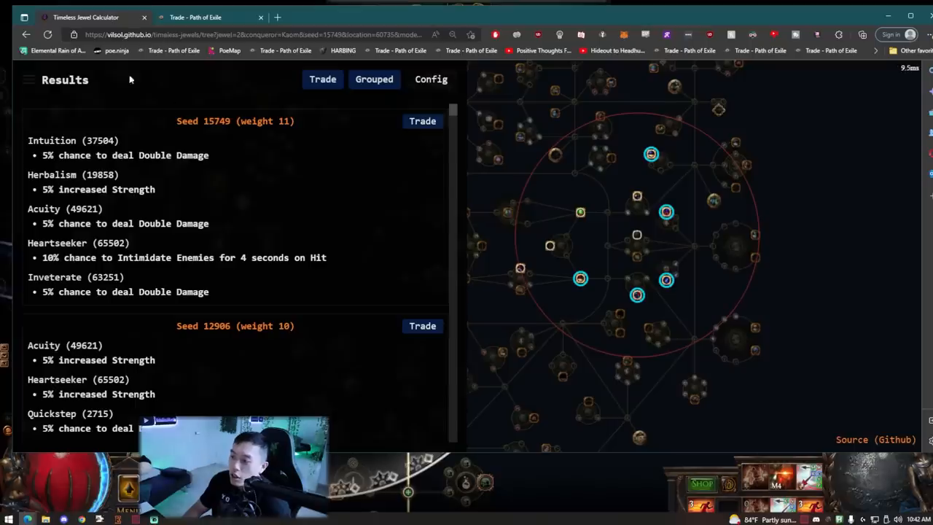
{"action": "scroll", "coordinate": [351, 314], "scroll_direction": "down", "scroll_amount": 3}
{"action": "scroll", "coordinate": [351, 314], "scroll_direction": "down", "scroll_amount": 3}
{"action": "scroll", "coordinate": [350, 314], "scroll_direction": "down", "scroll_amount": 3}
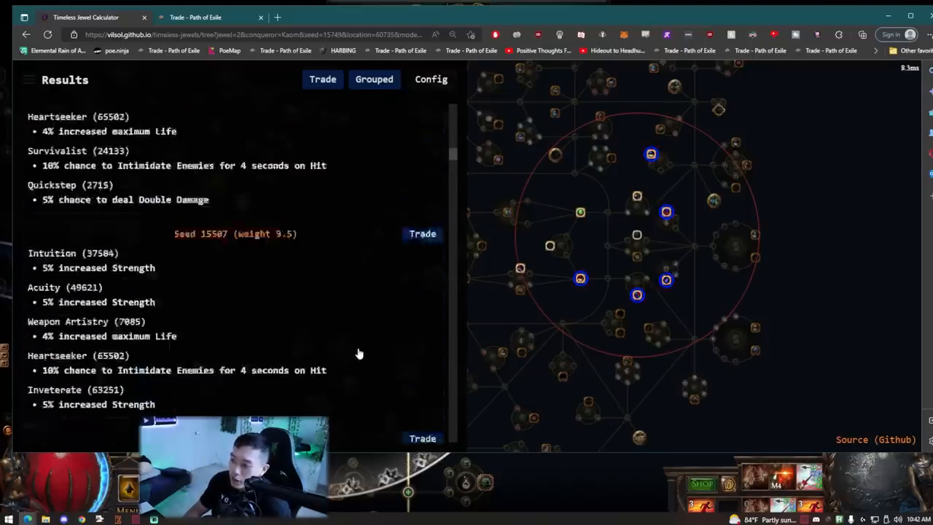
{"action": "scroll", "coordinate": [354, 335], "scroll_direction": "down", "scroll_amount": 3}
{"action": "scroll", "coordinate": [358, 352], "scroll_direction": "down", "scroll_amount": 3}
{"action": "scroll", "coordinate": [357, 353], "scroll_direction": "up", "scroll_amount": 2}
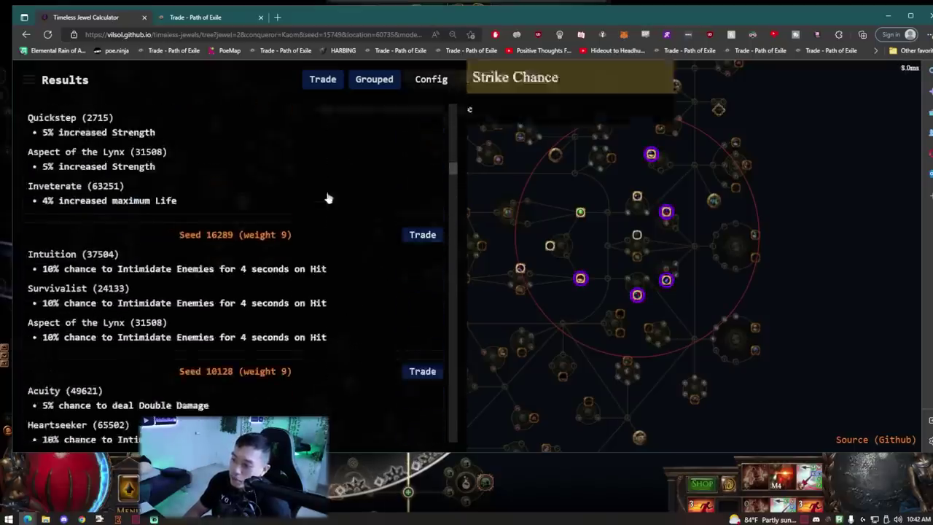
{"action": "left_click", "coordinate": [322, 79]}
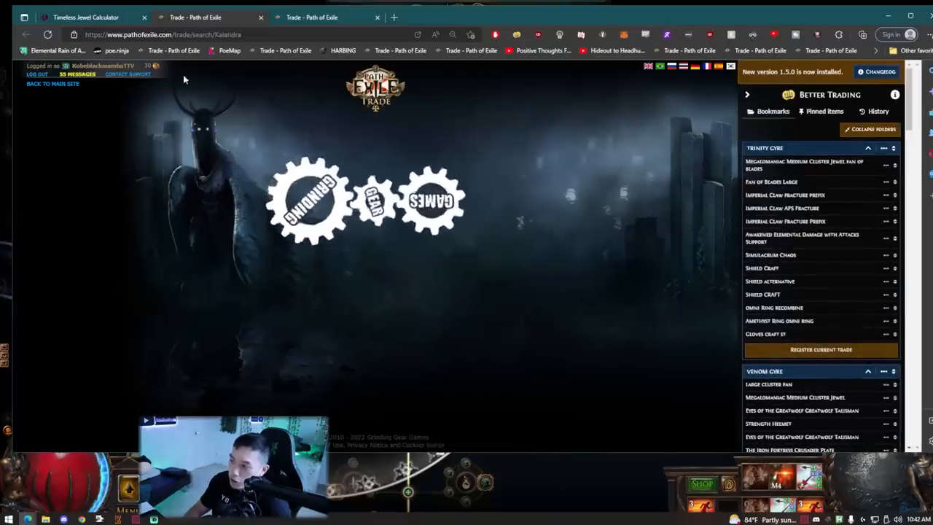
Check the multi-seed filters and run the search for all Kaom seeds.
{"action": "left_click", "coordinate": [673, 155]}
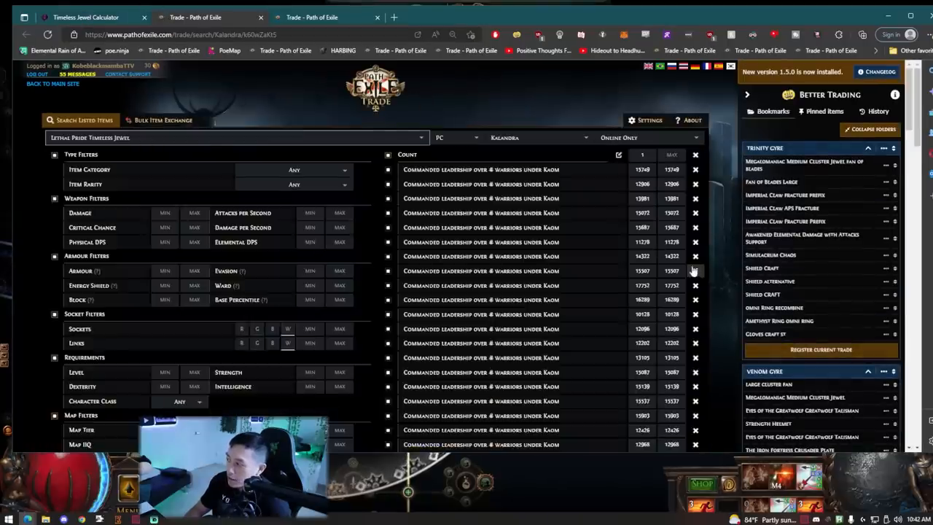
{"action": "scroll", "coordinate": [693, 271], "scroll_direction": "down", "scroll_amount": 10}
{"action": "scroll", "coordinate": [510, 255], "scroll_direction": "up", "scroll_amount": 4}
{"action": "scroll", "coordinate": [495, 233], "scroll_direction": "up", "scroll_amount": 3}
{"action": "scroll", "coordinate": [474, 219], "scroll_direction": "up", "scroll_amount": 4}
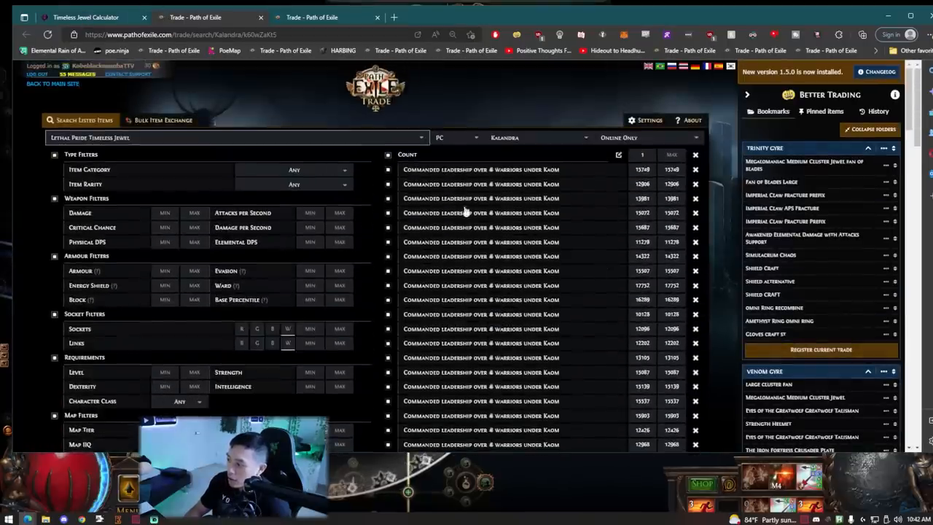
{"action": "left_click", "coordinate": [85, 17]}
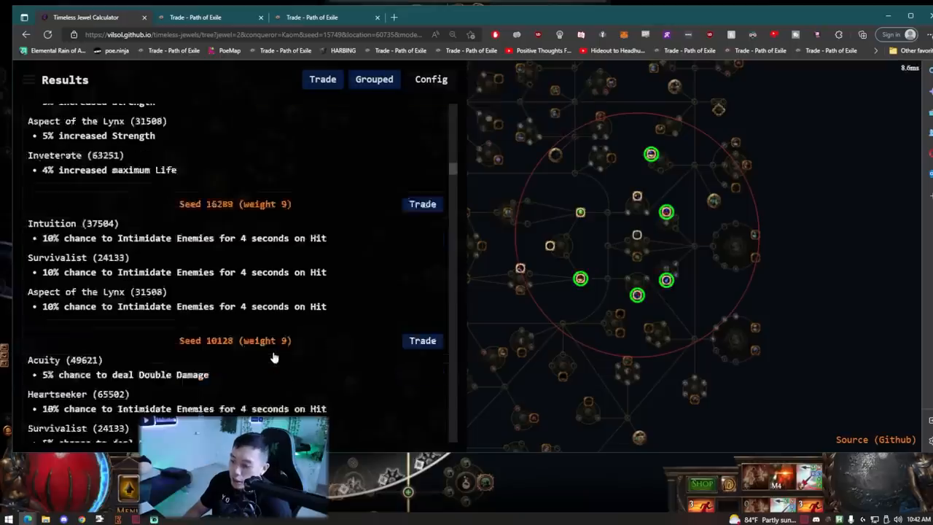
{"action": "scroll", "coordinate": [98, 291], "scroll_direction": "up", "scroll_amount": 5}
{"action": "left_click", "coordinate": [215, 17]}
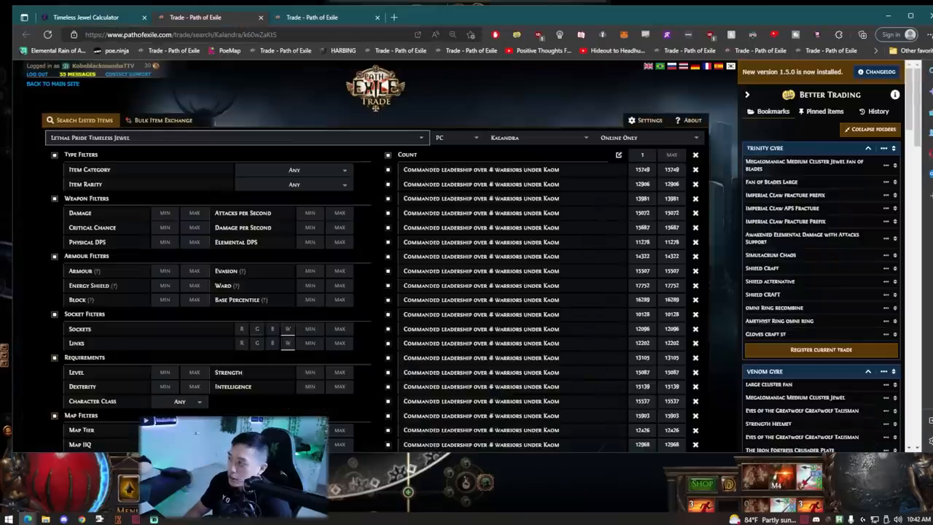
{"action": "scroll", "coordinate": [710, 297], "scroll_direction": "down", "scroll_amount": 10}
{"action": "scroll", "coordinate": [486, 336], "scroll_direction": "down", "scroll_amount": 5}
{"action": "left_click", "coordinate": [374, 254]}
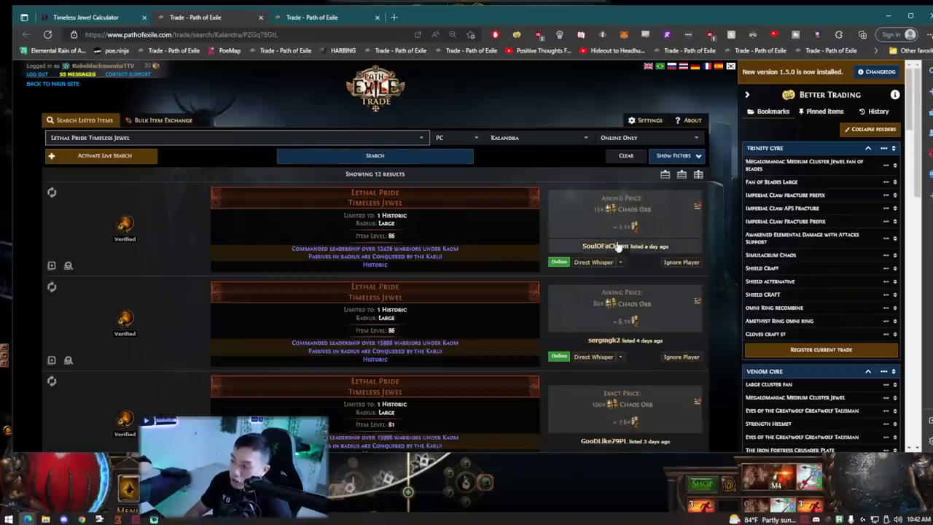
{"action": "scroll", "coordinate": [513, 283], "scroll_direction": "down", "scroll_amount": 4}
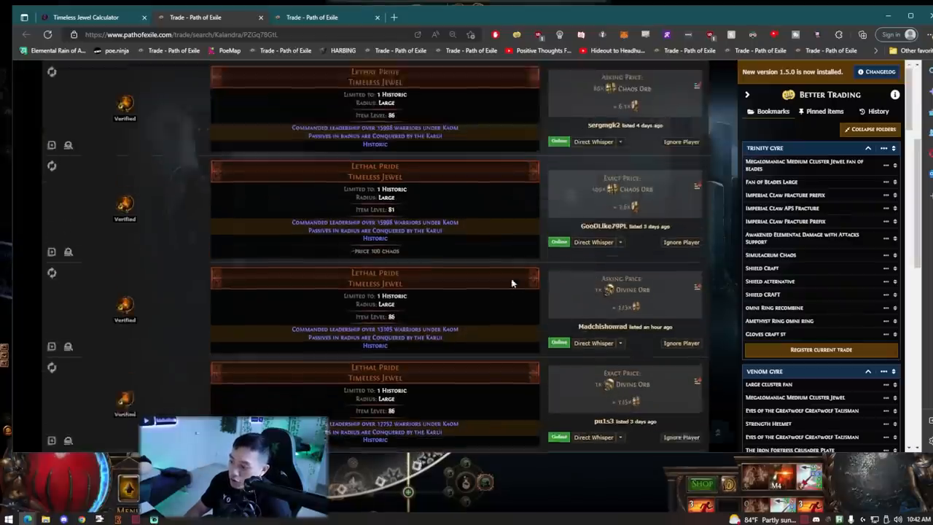
{"action": "scroll", "coordinate": [512, 283], "scroll_direction": "down", "scroll_amount": 3}
{"action": "scroll", "coordinate": [515, 284], "scroll_direction": "down", "scroll_amount": 3}
{"action": "scroll", "coordinate": [518, 287], "scroll_direction": "down", "scroll_amount": 3}
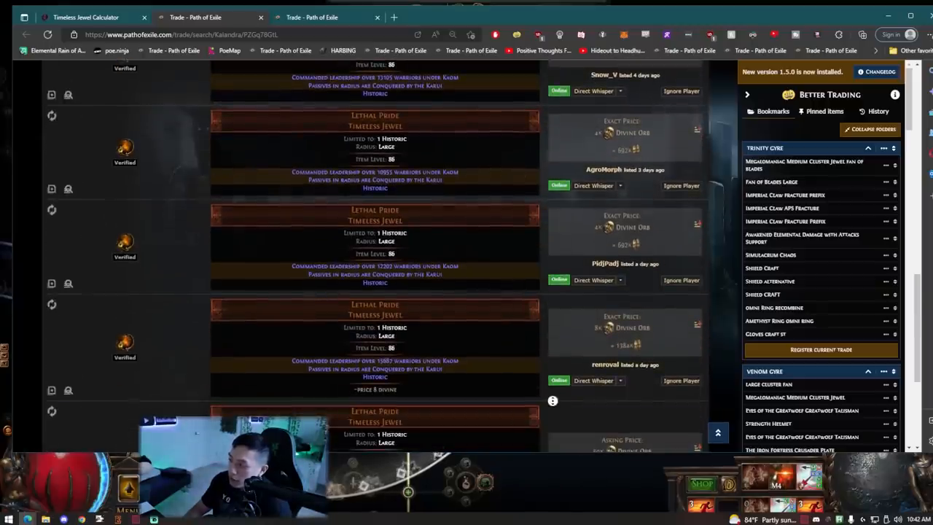
{"action": "scroll", "coordinate": [553, 400], "scroll_direction": "up", "scroll_amount": 5}
{"action": "scroll", "coordinate": [548, 328], "scroll_direction": "up", "scroll_amount": 5}
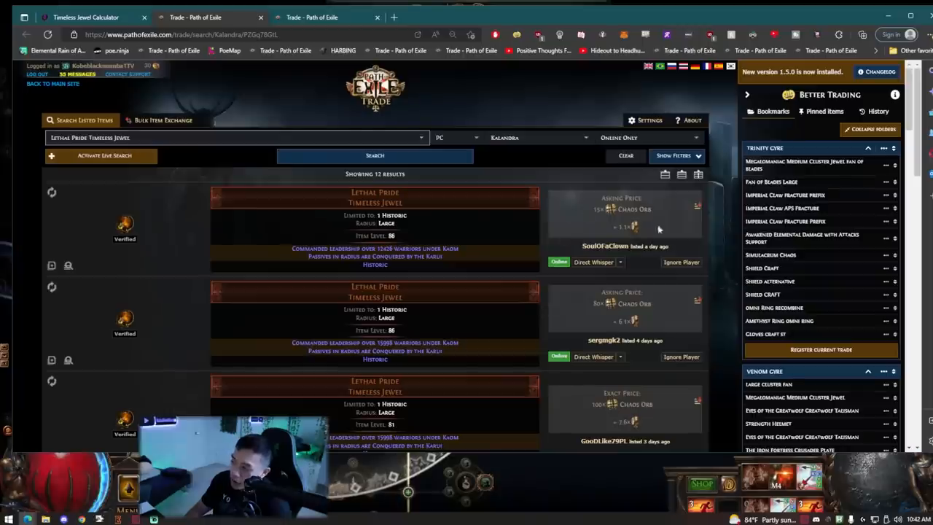
Highlight the first listing's asking price and return to the calculator's seed results.
{"action": "left_click_drag", "start_coordinate": [678, 228], "coordinate": [549, 211]}
{"action": "mouse_move", "coordinate": [374, 225]}
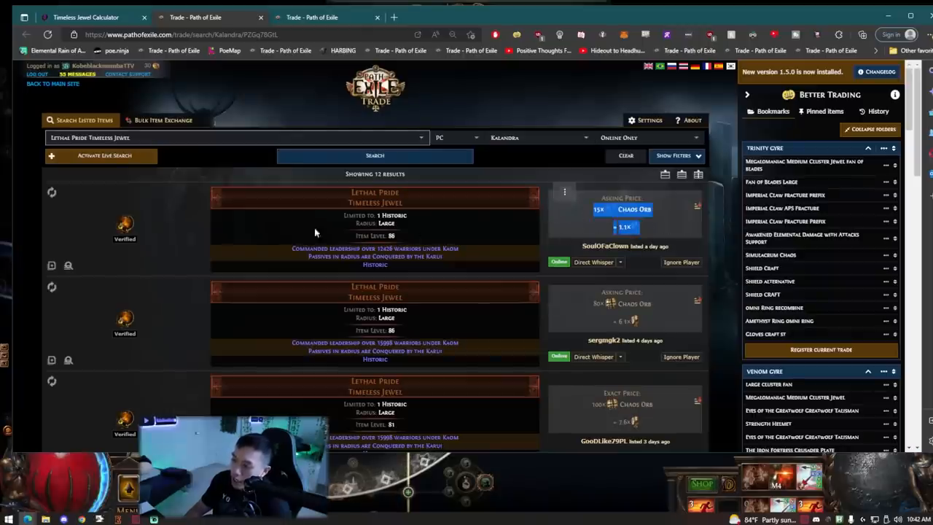
{"action": "left_click", "coordinate": [94, 17]}
{"action": "scroll", "coordinate": [309, 353], "scroll_direction": "down", "scroll_amount": 3}
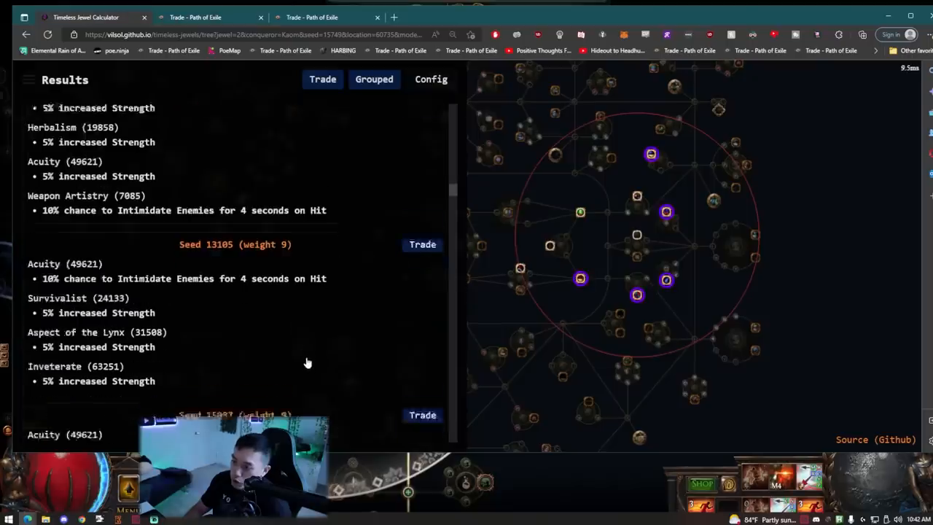
{"action": "scroll", "coordinate": [310, 353], "scroll_direction": "down", "scroll_amount": 3}
{"action": "scroll", "coordinate": [310, 354], "scroll_direction": "down", "scroll_amount": 3}
{"action": "scroll", "coordinate": [320, 335], "scroll_direction": "down", "scroll_amount": 3}
{"action": "scroll", "coordinate": [328, 325], "scroll_direction": "down", "scroll_amount": 3}
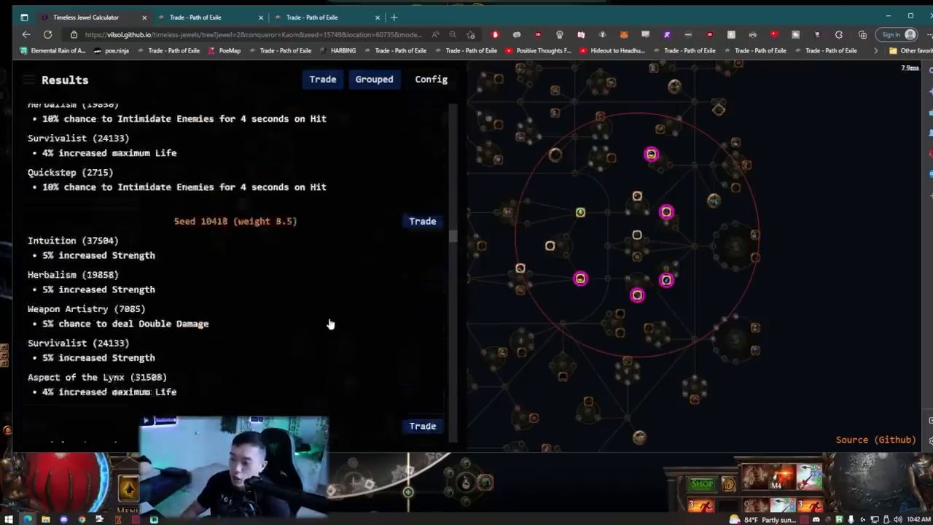
{"action": "scroll", "coordinate": [333, 315], "scroll_direction": "down", "scroll_amount": 3}
{"action": "scroll", "coordinate": [333, 315], "scroll_direction": "down", "scroll_amount": 3}
{"action": "scroll", "coordinate": [291, 291], "scroll_direction": "down", "scroll_amount": 3}
{"action": "scroll", "coordinate": [313, 313], "scroll_direction": "down", "scroll_amount": 3}
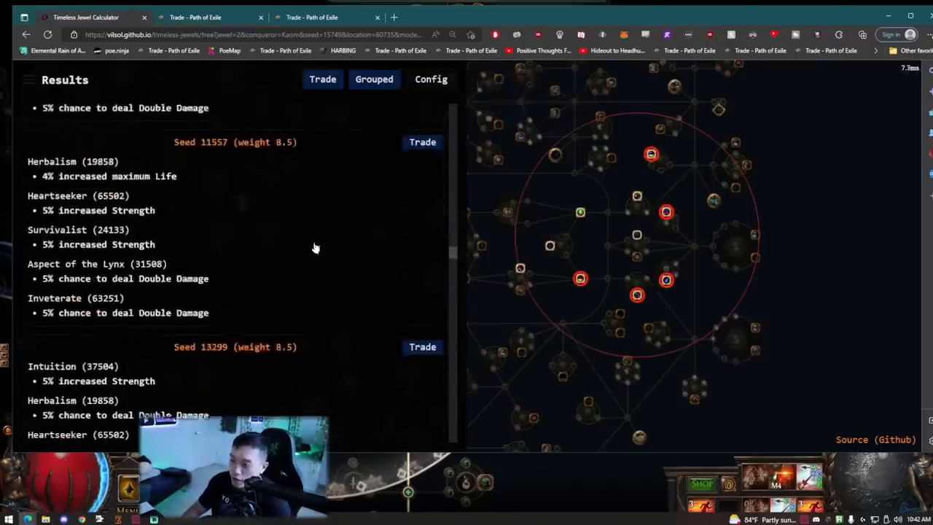
{"action": "scroll", "coordinate": [366, 406], "scroll_direction": "down", "scroll_amount": 3}
{"action": "scroll", "coordinate": [366, 406], "scroll_direction": "down", "scroll_amount": 3}
{"action": "scroll", "coordinate": [357, 394], "scroll_direction": "down", "scroll_amount": 3}
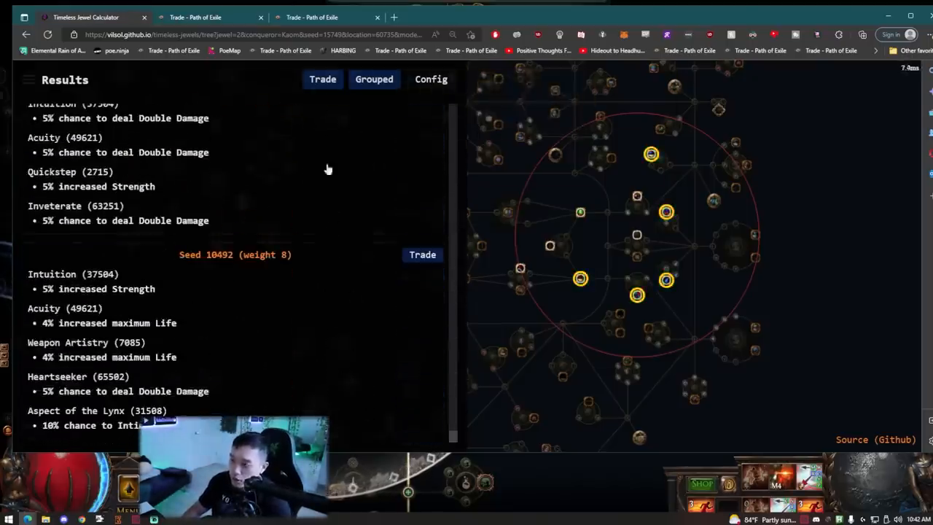
Set Min Total Weight to 10 in Config and regenerate the seed list.
{"action": "left_click", "coordinate": [431, 80]}
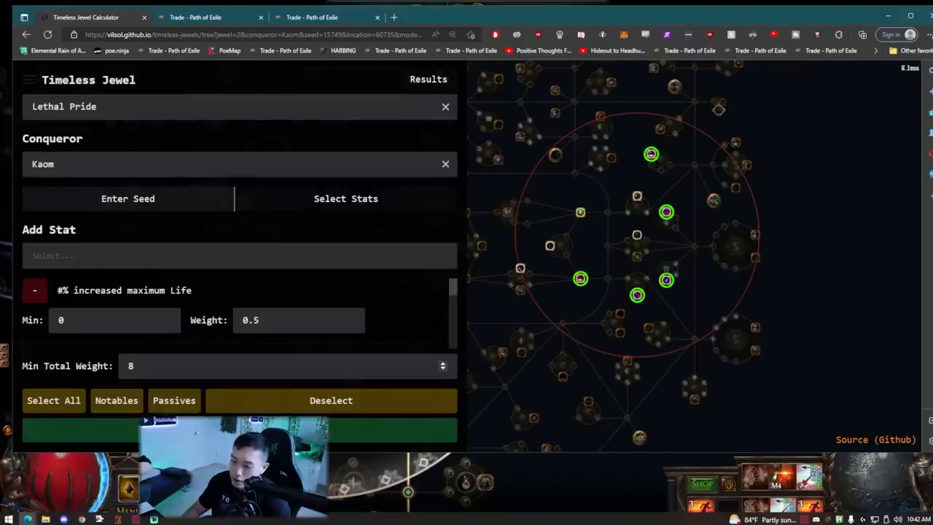
{"action": "left_click", "coordinate": [240, 366]}
{"action": "type", "text": "0"}
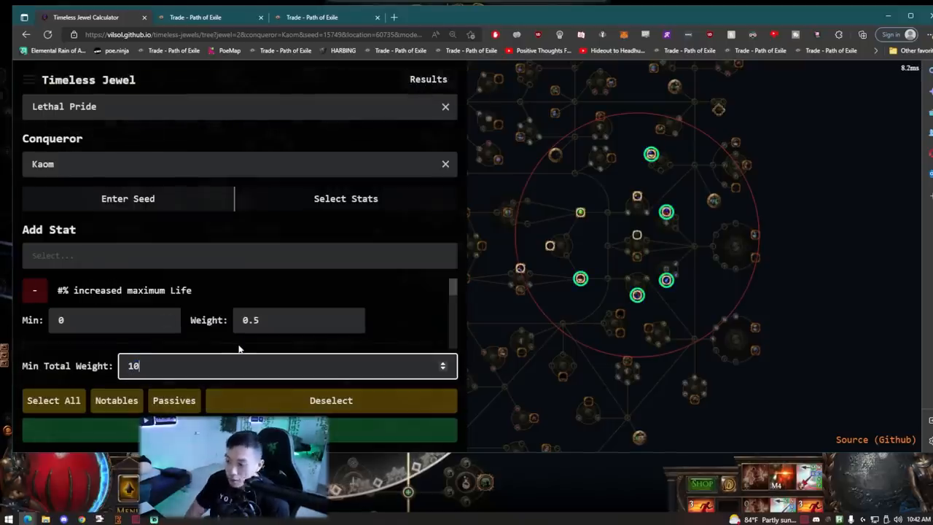
{"action": "key", "text": "Return"}
{"action": "scroll", "coordinate": [408, 288], "scroll_direction": "down", "scroll_amount": 5}
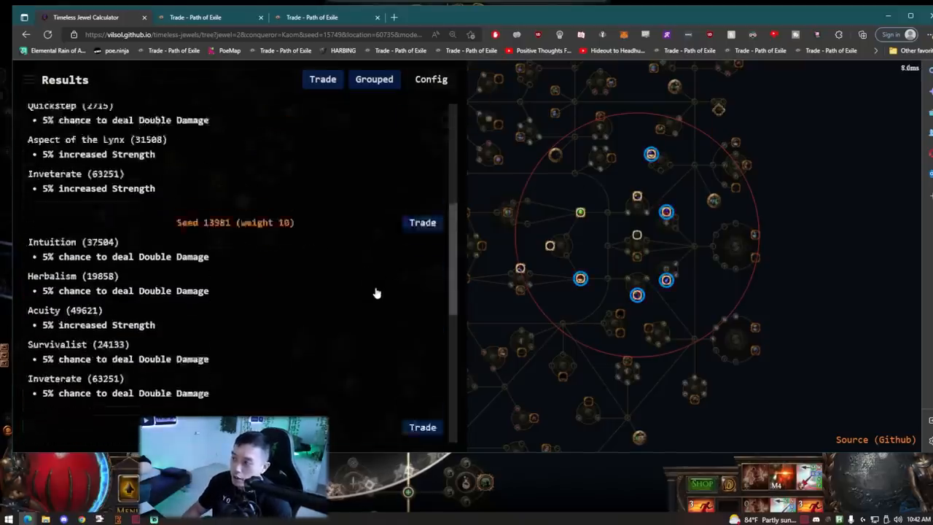
{"action": "scroll", "coordinate": [386, 320], "scroll_direction": "down", "scroll_amount": 5}
{"action": "scroll", "coordinate": [375, 335], "scroll_direction": "up", "scroll_amount": 5}
{"action": "scroll", "coordinate": [375, 339], "scroll_direction": "up", "scroll_amount": 5}
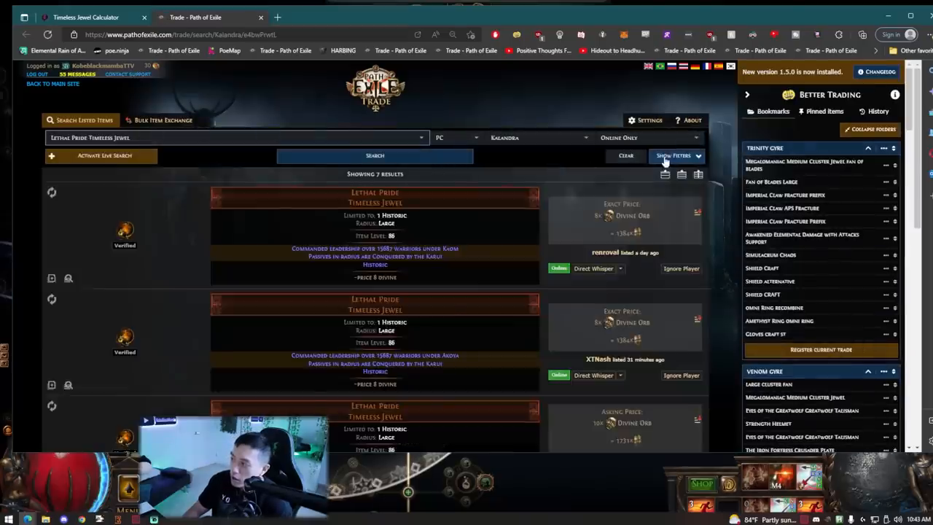
Review the seed stat filters against the calculator, then run the search listing 7 Lethal Pride jewels.
{"action": "left_click", "coordinate": [678, 160]}
{"action": "scroll", "coordinate": [523, 308], "scroll_direction": "down", "scroll_amount": 5}
{"action": "scroll", "coordinate": [523, 308], "scroll_direction": "up", "scroll_amount": 5}
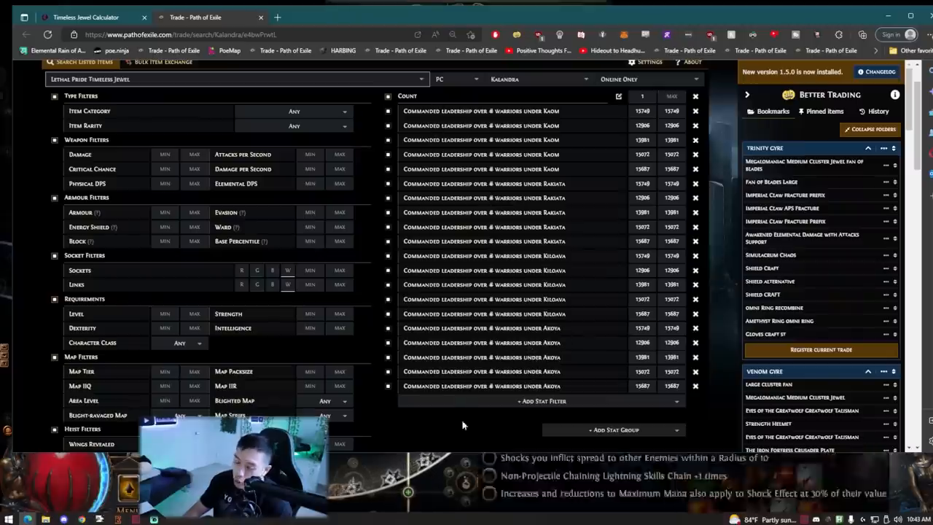
{"action": "left_click", "coordinate": [80, 18]}
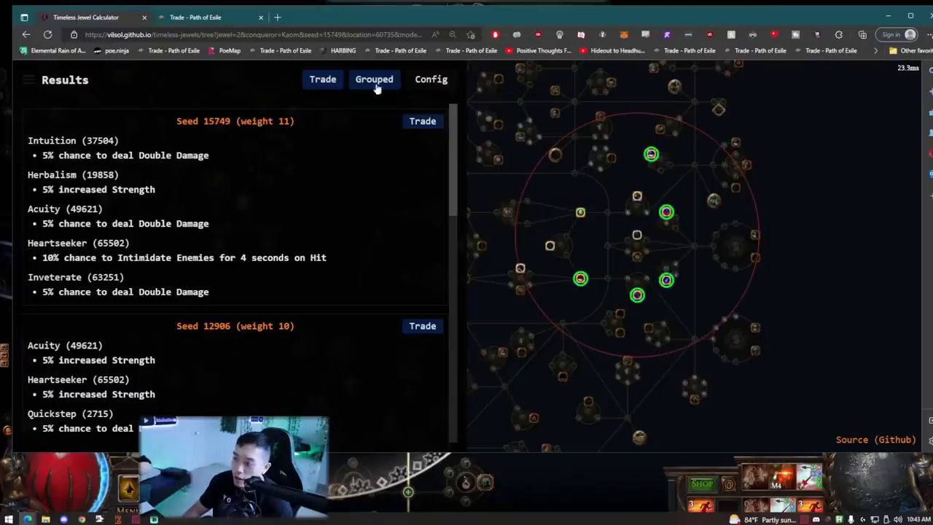
{"action": "left_click", "coordinate": [211, 17]}
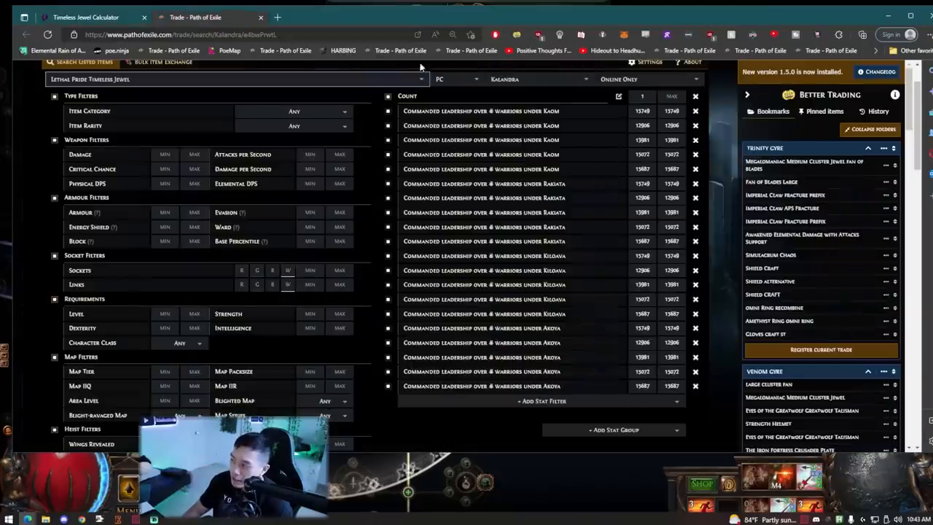
{"action": "left_click", "coordinate": [102, 16]}
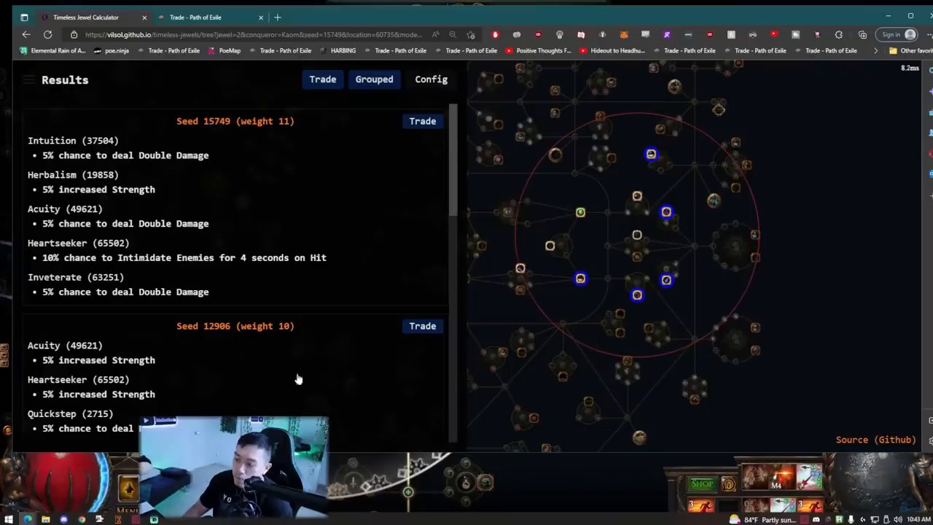
{"action": "scroll", "coordinate": [146, 362], "scroll_direction": "down", "scroll_amount": 3}
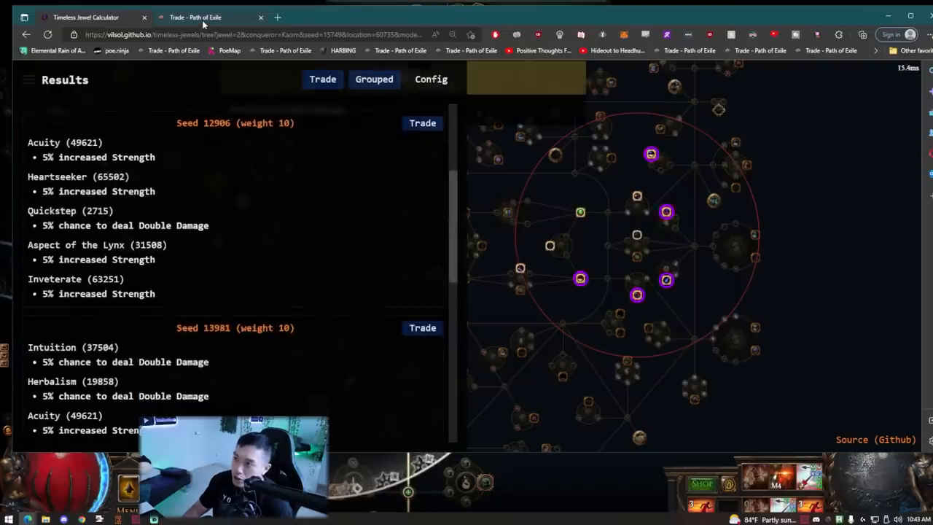
{"action": "left_click", "coordinate": [423, 121]}
{"action": "scroll", "coordinate": [462, 353], "scroll_direction": "up", "scroll_amount": 5}
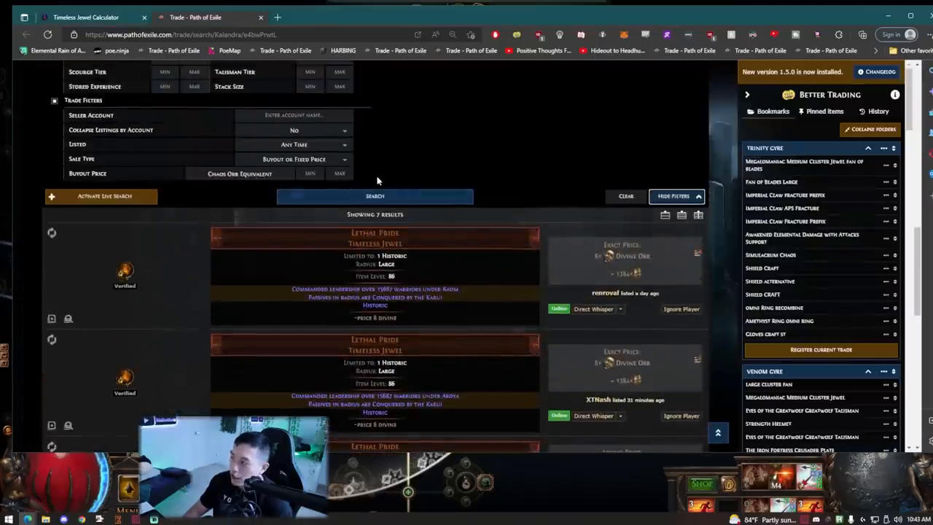
{"action": "left_click", "coordinate": [374, 190]}
{"action": "scroll", "coordinate": [452, 248], "scroll_direction": "down", "scroll_amount": 4}
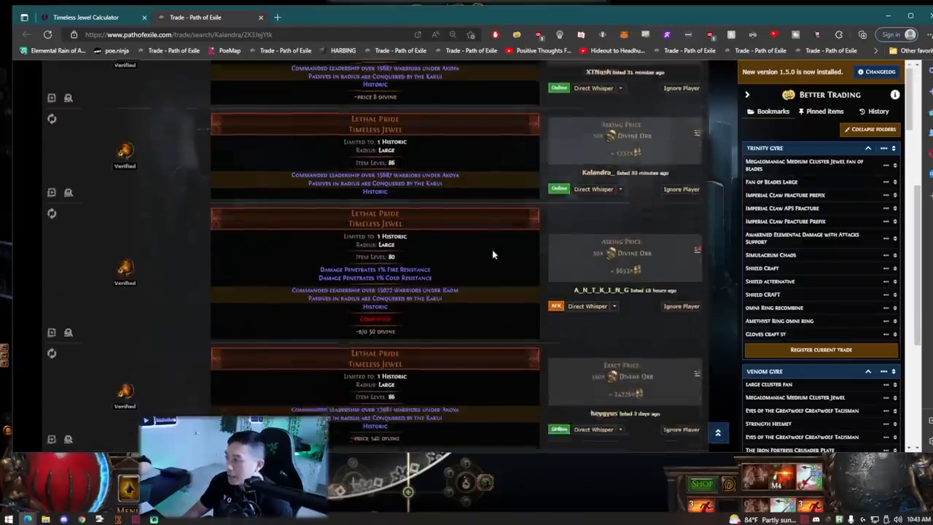
{"action": "scroll", "coordinate": [458, 196], "scroll_direction": "up", "scroll_amount": 1}
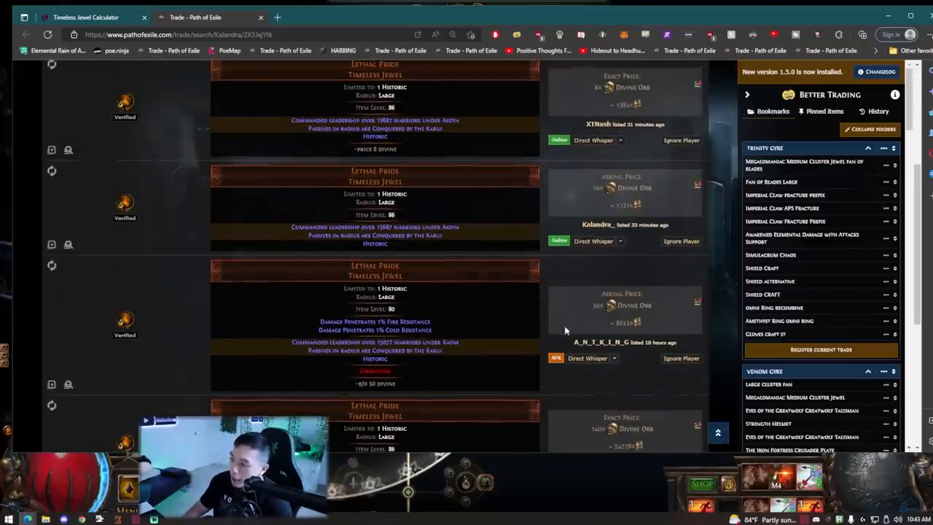
{"action": "scroll", "coordinate": [565, 330], "scroll_direction": "up", "scroll_amount": 3}
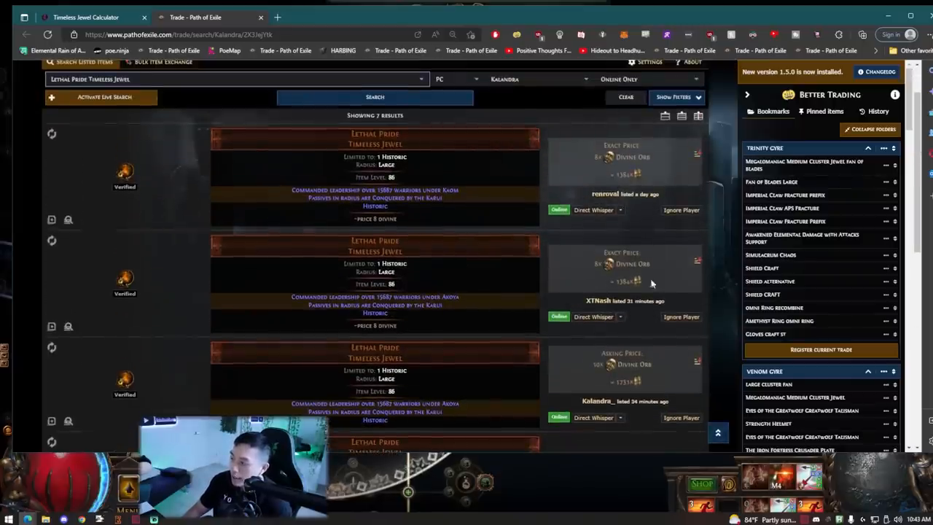
Compare the top seeds with trade listings and widen the seller status from Online Only to Any, re-running the search.
{"action": "left_click", "coordinate": [86, 17]}
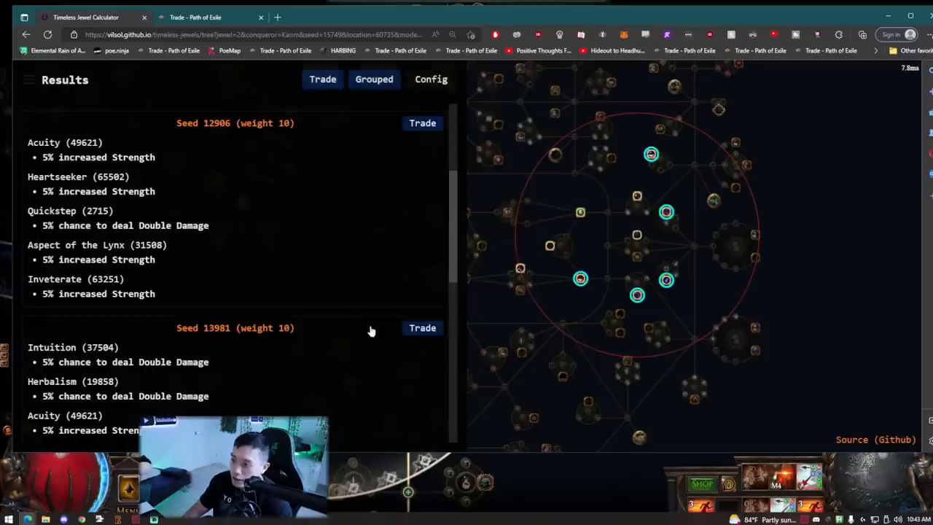
{"action": "scroll", "coordinate": [365, 321], "scroll_direction": "down", "scroll_amount": 3}
{"action": "scroll", "coordinate": [342, 313], "scroll_direction": "down", "scroll_amount": 1}
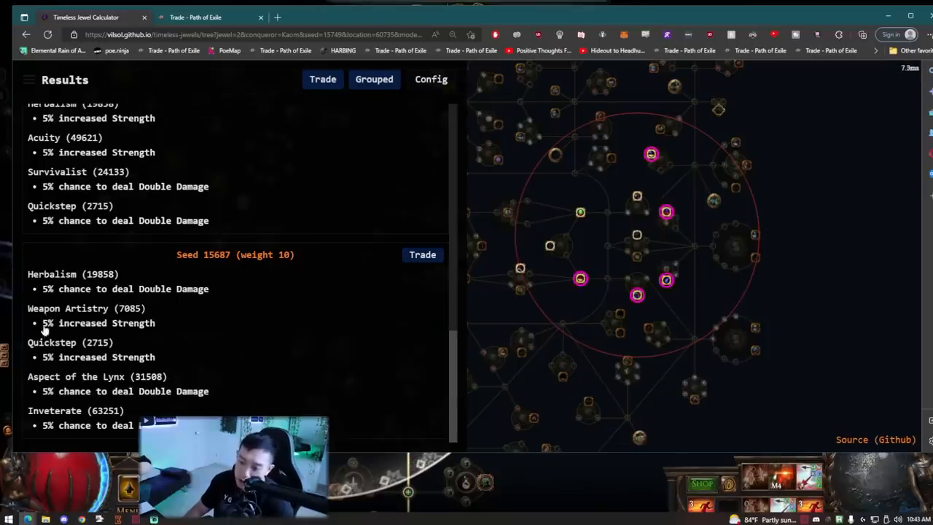
{"action": "scroll", "coordinate": [263, 373], "scroll_direction": "up", "scroll_amount": 3}
{"action": "scroll", "coordinate": [263, 373], "scroll_direction": "up", "scroll_amount": 3}
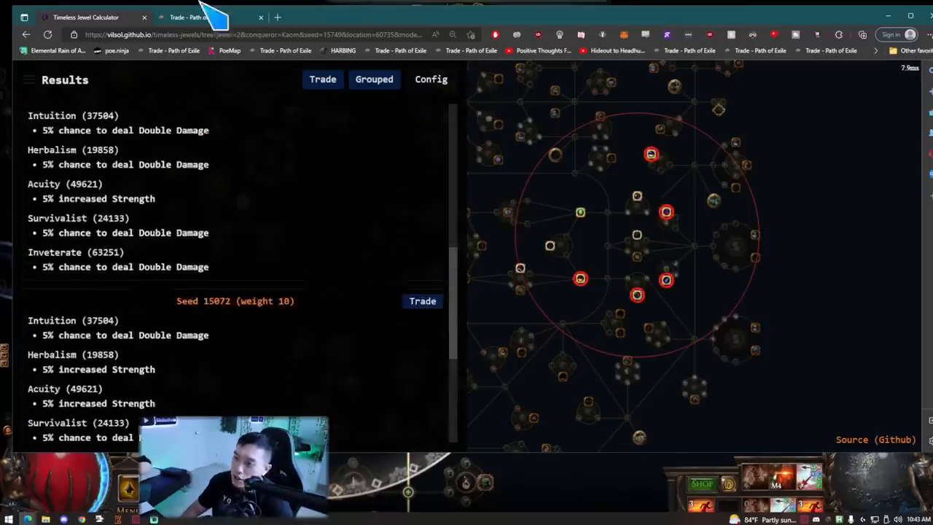
{"action": "left_click", "coordinate": [212, 17]}
{"action": "scroll", "coordinate": [424, 180], "scroll_direction": "down", "scroll_amount": 4}
{"action": "scroll", "coordinate": [574, 327], "scroll_direction": "down", "scroll_amount": 4}
{"action": "scroll", "coordinate": [574, 327], "scroll_direction": "down", "scroll_amount": 3}
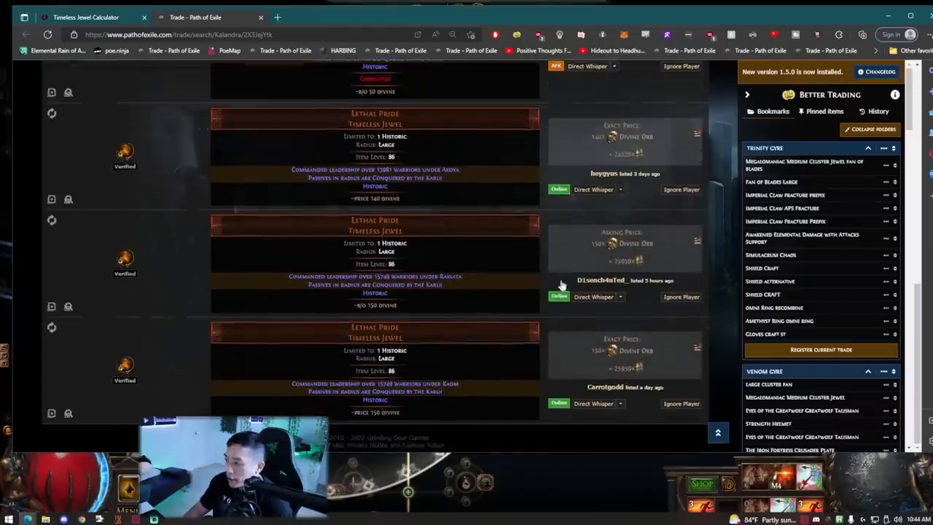
{"action": "scroll", "coordinate": [522, 318], "scroll_direction": "up", "scroll_amount": 8}
{"action": "left_click", "coordinate": [666, 137]}
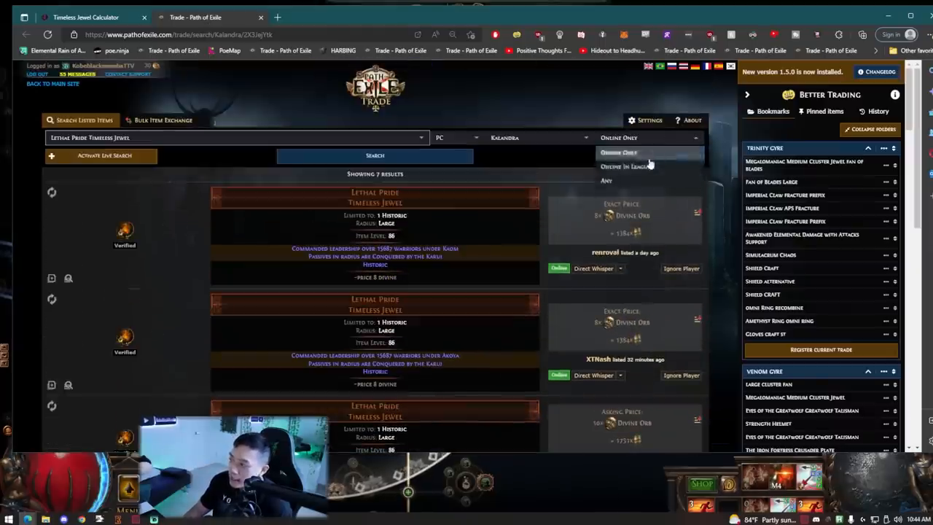
{"action": "left_click", "coordinate": [648, 182]}
{"action": "left_click", "coordinate": [374, 154]}
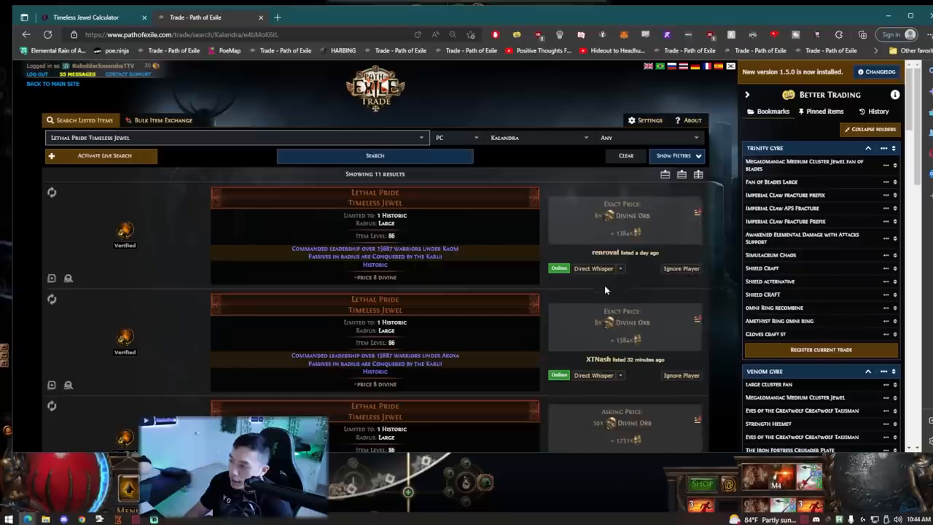
{"action": "scroll", "coordinate": [604, 274], "scroll_direction": "down", "scroll_amount": 4}
{"action": "scroll", "coordinate": [580, 274], "scroll_direction": "down", "scroll_amount": 3}
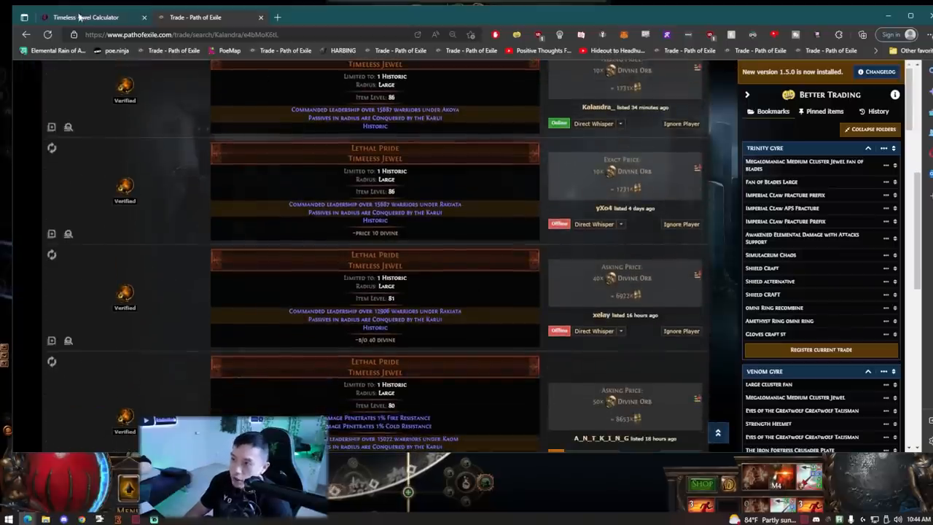
Recheck the calculator seeds against the 11 results and start a live search for Lethal Pride on Kalandra.
{"action": "left_click", "coordinate": [80, 17]}
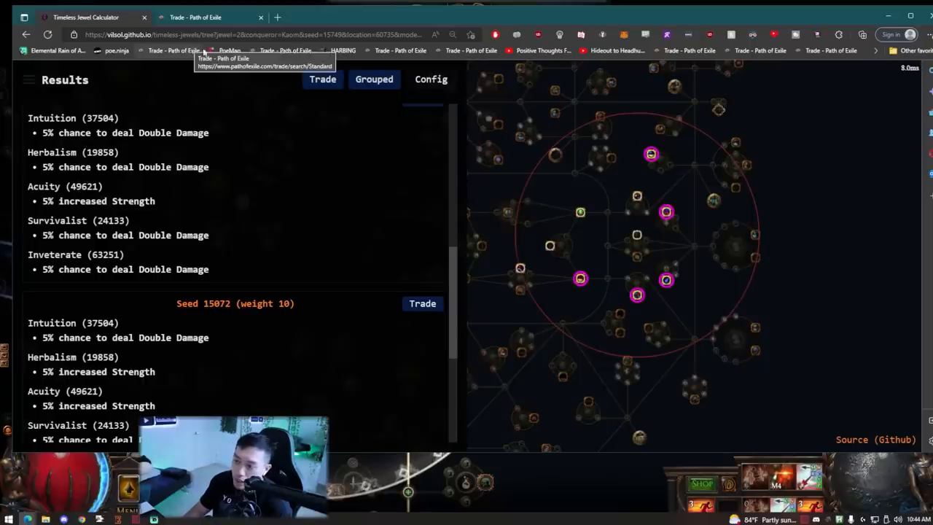
{"action": "scroll", "coordinate": [276, 293], "scroll_direction": "up", "scroll_amount": 5}
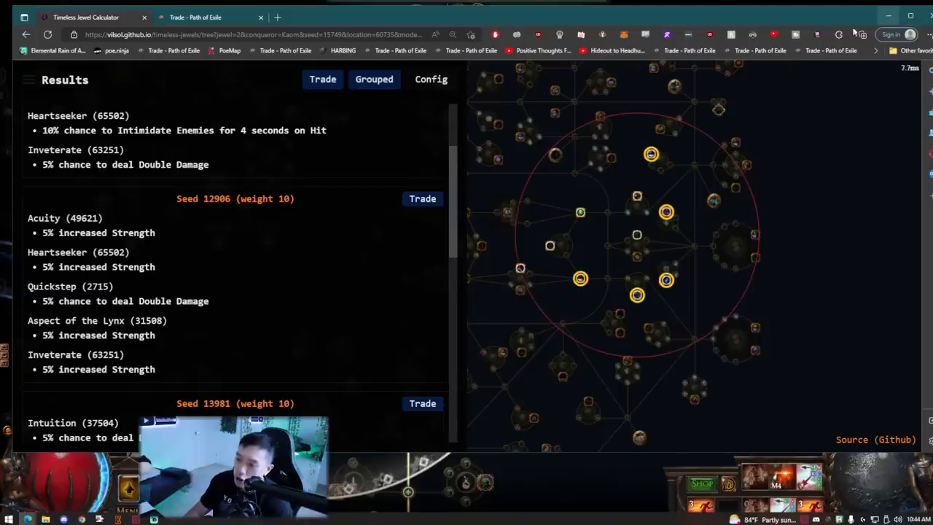
{"action": "scroll", "coordinate": [386, 247], "scroll_direction": "up", "scroll_amount": 4}
{"action": "left_click", "coordinate": [195, 17]}
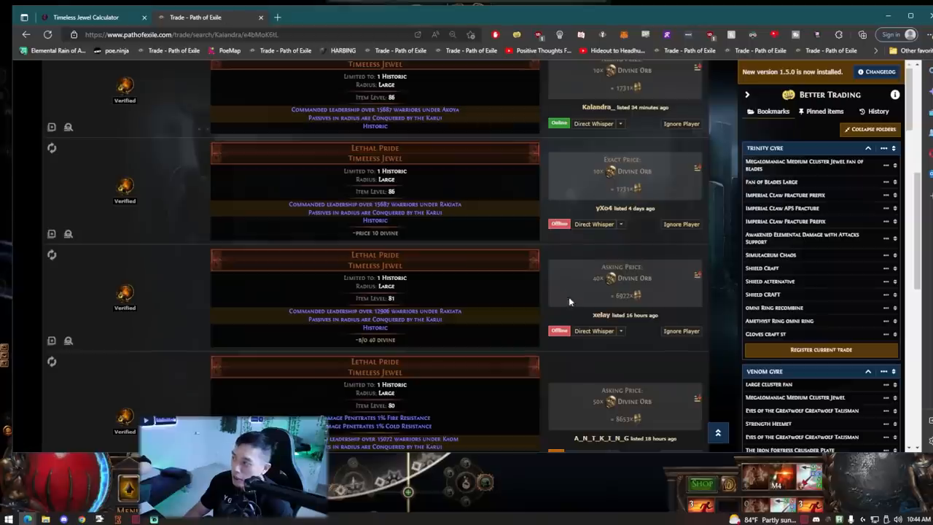
{"action": "scroll", "coordinate": [569, 297], "scroll_direction": "up", "scroll_amount": 5}
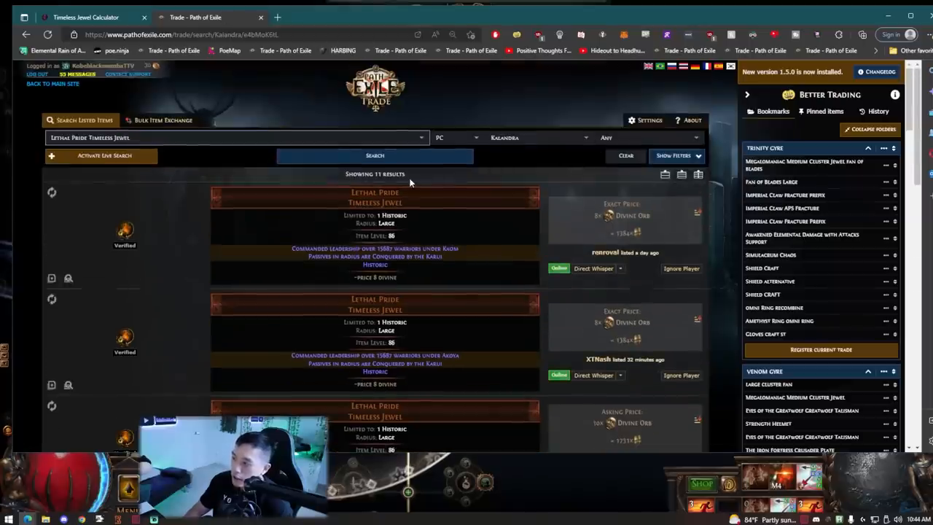
{"action": "left_click", "coordinate": [102, 155]}
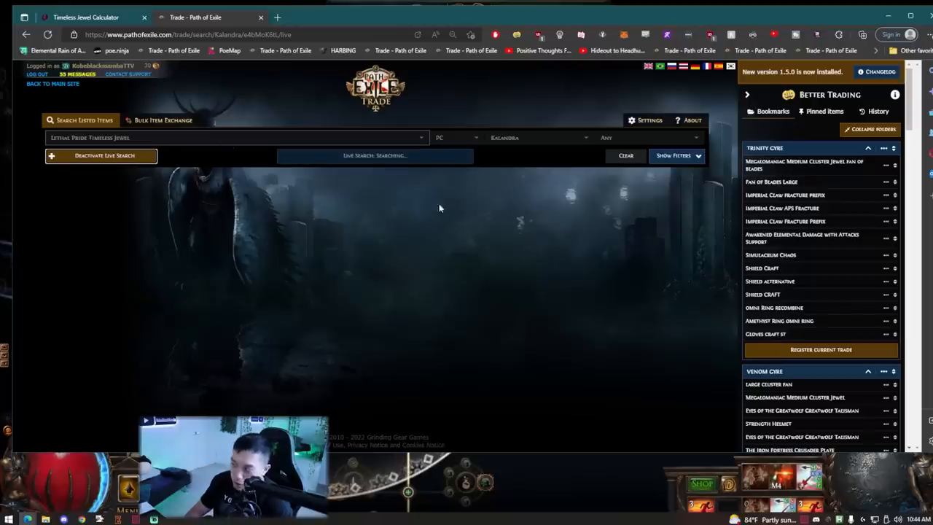
Leave the live search running and switch from the trade site back to the game.
{"action": "left_click", "coordinate": [887, 15]}
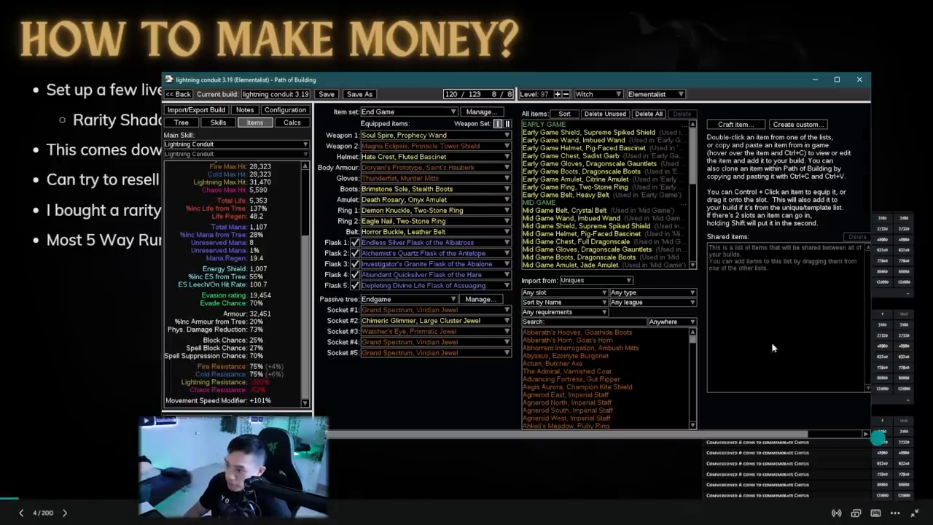
Minimize Path of Building and pan the game's passive tree around the jewel socket areas.
{"action": "left_click", "coordinate": [814, 79]}
{"action": "key", "text": "alt+Tab"}
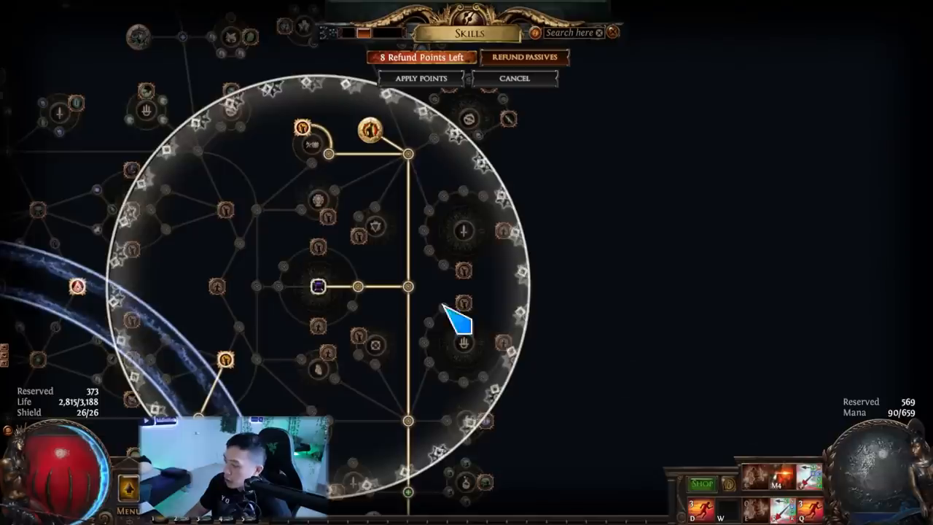
{"action": "left_click_drag", "start_coordinate": [466, 313], "coordinate": [510, 200]}
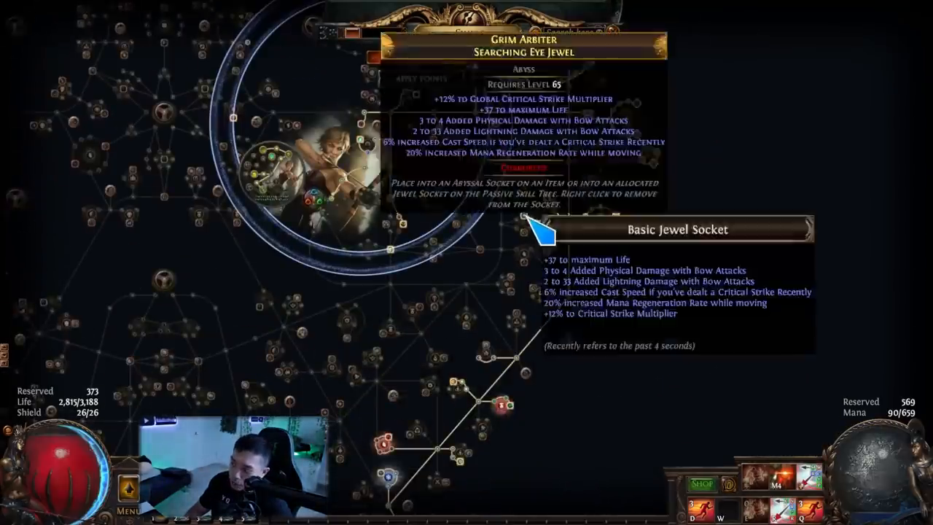
{"action": "mouse_move", "coordinate": [547, 237]}
{"action": "left_mouse_down"}
{"action": "mouse_move", "coordinate": [405, 331]}
{"action": "mouse_move", "coordinate": [649, 175]}
{"action": "left_mouse_up"}
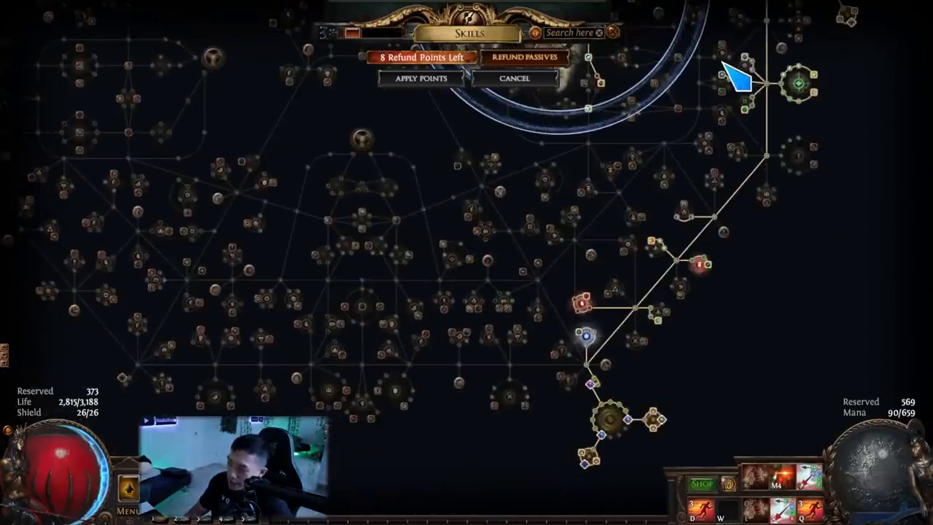
{"action": "scroll", "coordinate": [444, 342], "scroll_direction": "up", "scroll_amount": 4}
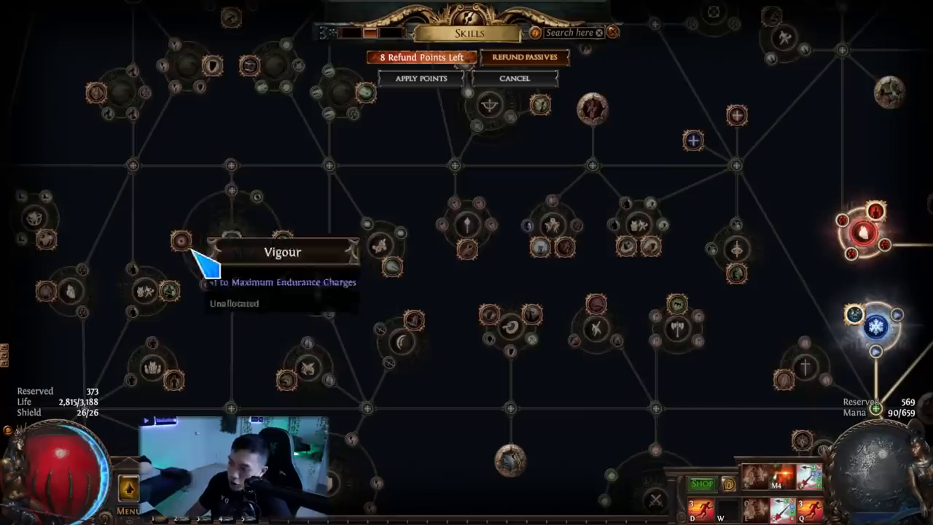
{"action": "scroll", "coordinate": [259, 306], "scroll_direction": "down", "scroll_amount": 4}
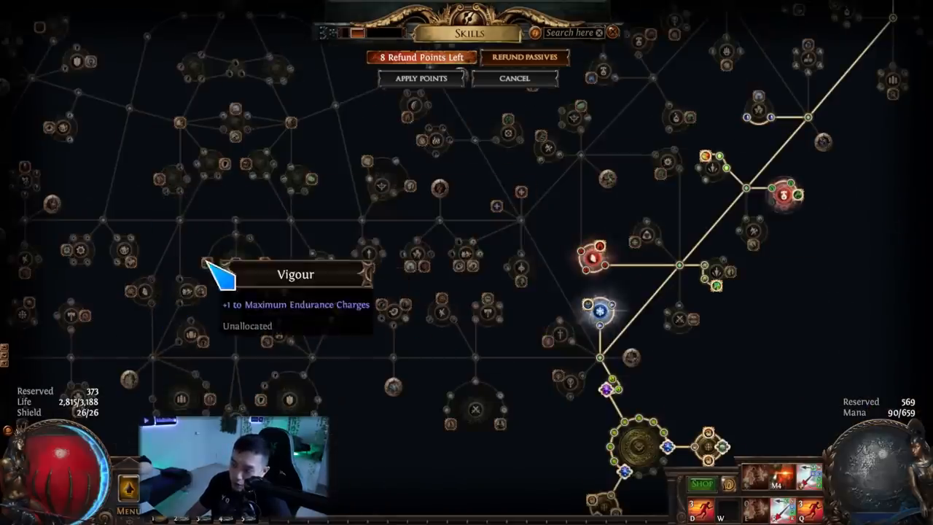
{"action": "scroll", "coordinate": [226, 277], "scroll_direction": "down", "scroll_amount": 5}
{"action": "left_click_drag", "start_coordinate": [437, 430], "coordinate": [440, 399]}
{"action": "scroll", "coordinate": [229, 291], "scroll_direction": "down", "scroll_amount": 3}
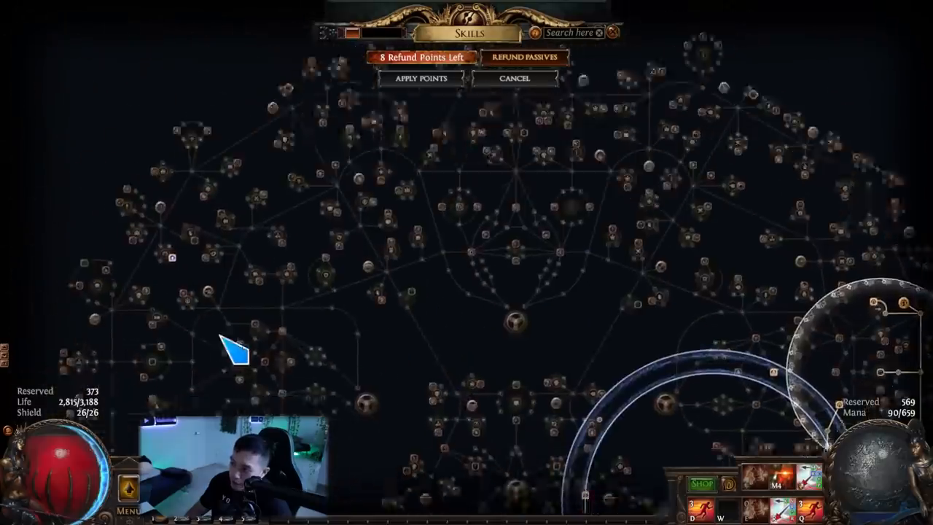
{"action": "left_click_drag", "start_coordinate": [229, 291], "coordinate": [452, 283]}
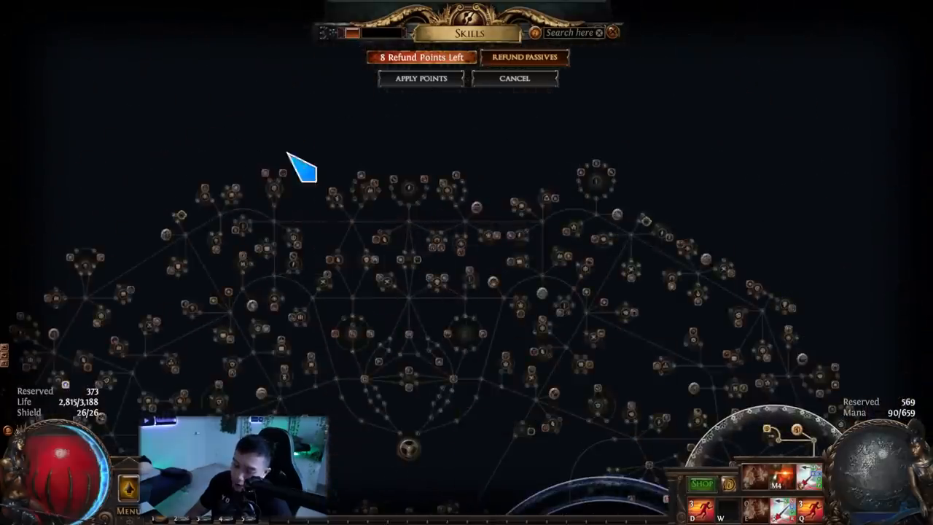
{"action": "scroll", "coordinate": [612, 364], "scroll_direction": "up", "scroll_amount": 5}
{"action": "left_click_drag", "start_coordinate": [750, 329], "coordinate": [650, 226]}
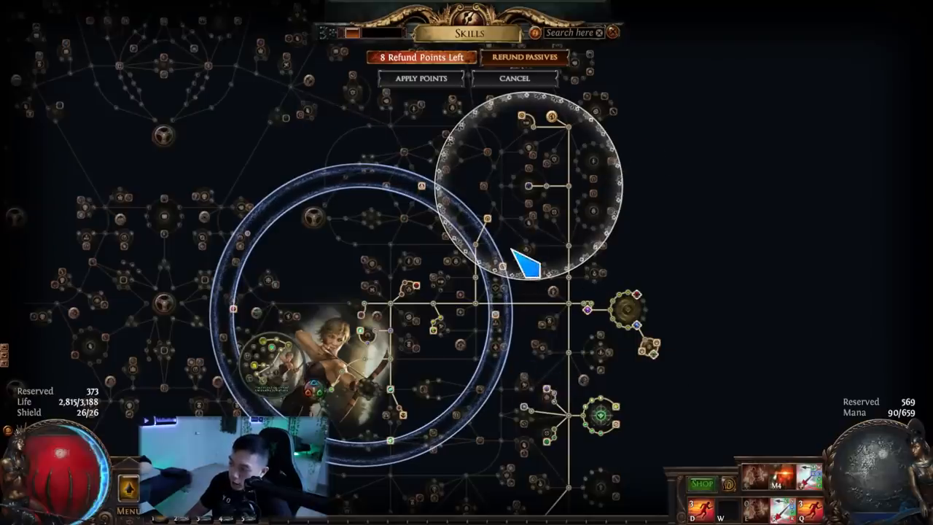
{"action": "left_click_drag", "start_coordinate": [541, 354], "coordinate": [541, 168]}
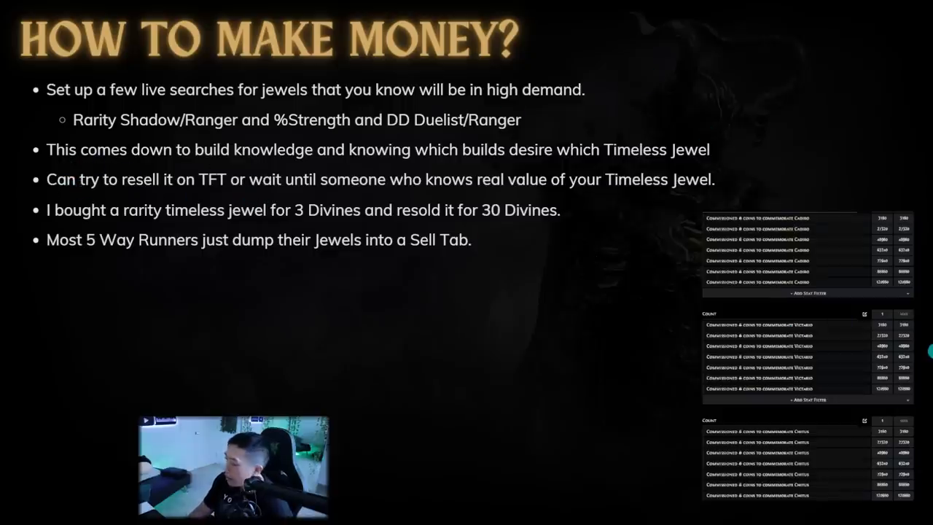
Bring up Discord on The Forbidden Trove server and open the legion-jewel-wts-ksc channel.
{"action": "key", "text": "alt+Tab"}
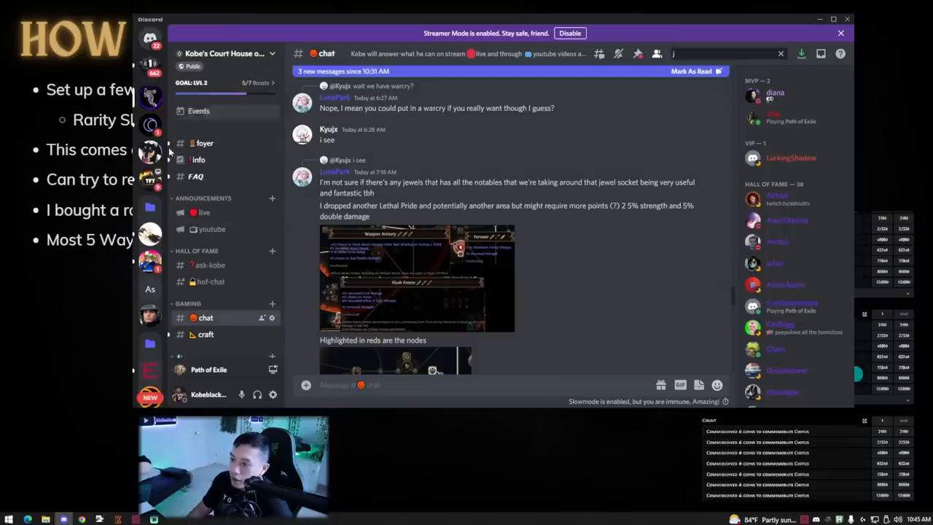
{"action": "left_click", "coordinate": [150, 163]}
{"action": "scroll", "coordinate": [244, 299], "scroll_direction": "down", "scroll_amount": 5}
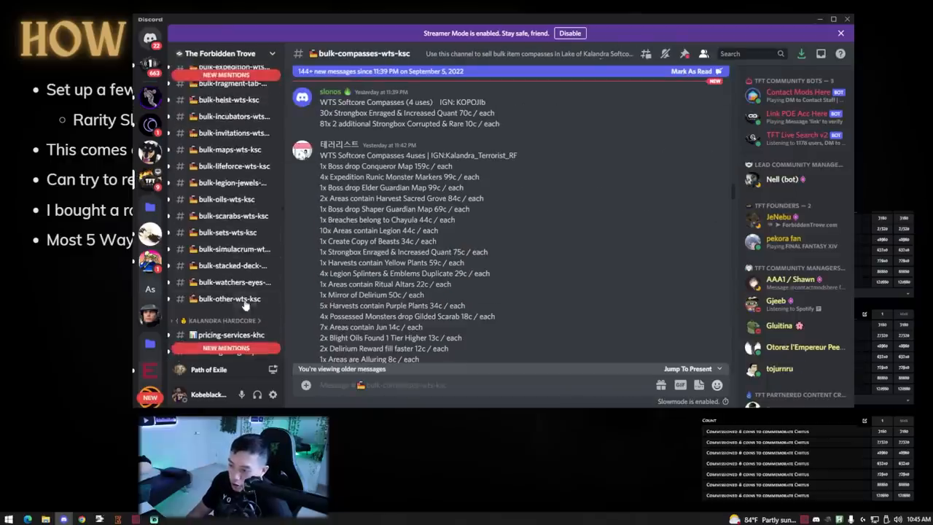
{"action": "scroll", "coordinate": [244, 298], "scroll_direction": "down", "scroll_amount": 5}
{"action": "scroll", "coordinate": [244, 302], "scroll_direction": "down", "scroll_amount": 5}
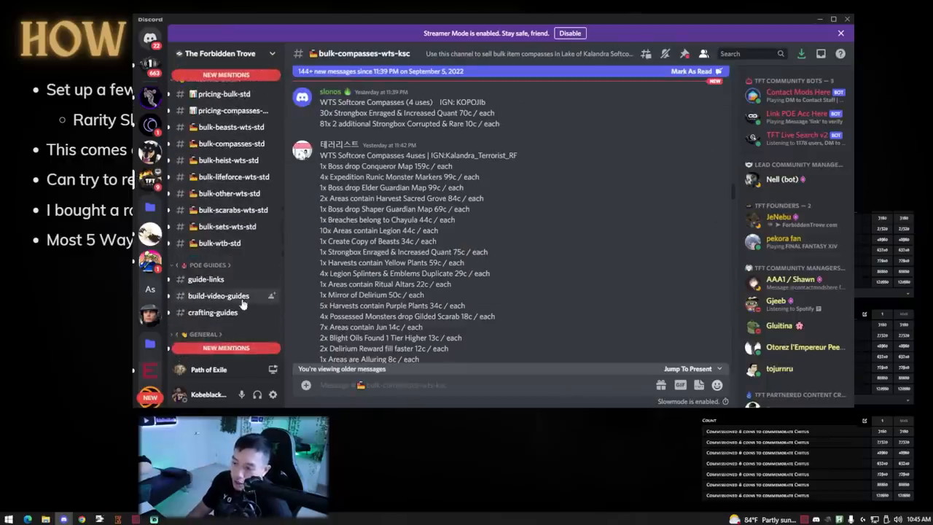
{"action": "scroll", "coordinate": [241, 298], "scroll_direction": "down", "scroll_amount": 5}
{"action": "scroll", "coordinate": [242, 298], "scroll_direction": "up", "scroll_amount": 3}
{"action": "scroll", "coordinate": [240, 295], "scroll_direction": "up", "scroll_amount": 4}
{"action": "scroll", "coordinate": [241, 291], "scroll_direction": "up", "scroll_amount": 4}
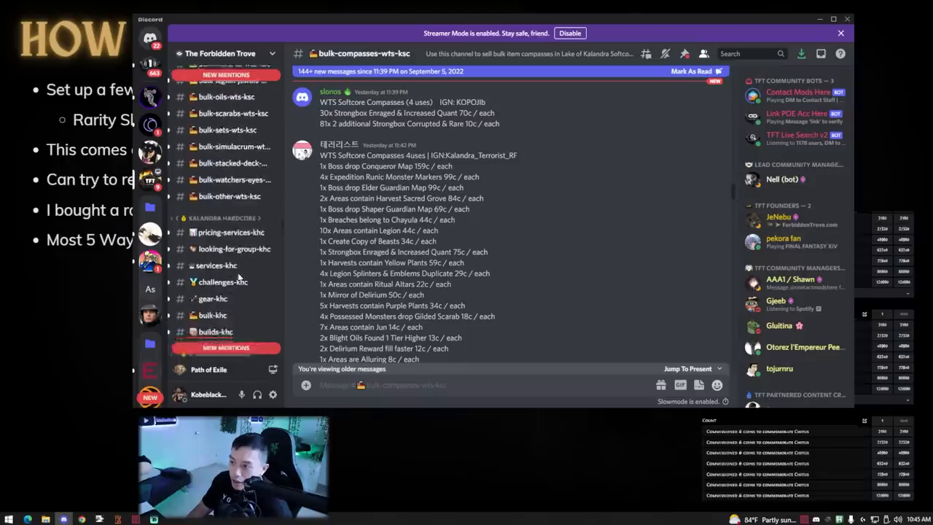
{"action": "scroll", "coordinate": [239, 284], "scroll_direction": "up", "scroll_amount": 4}
{"action": "scroll", "coordinate": [236, 270], "scroll_direction": "up", "scroll_amount": 4}
{"action": "scroll", "coordinate": [237, 268], "scroll_direction": "up", "scroll_amount": 4}
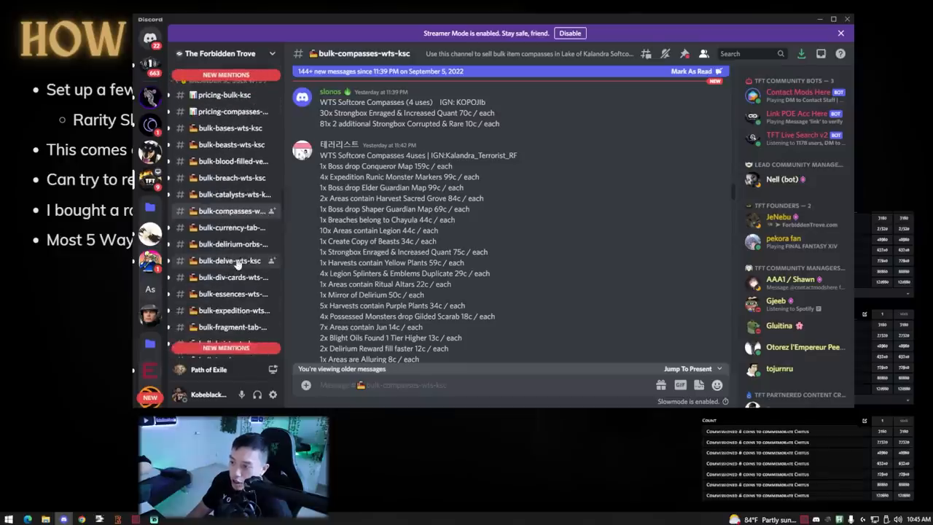
{"action": "scroll", "coordinate": [229, 247], "scroll_direction": "down", "scroll_amount": 3}
{"action": "scroll", "coordinate": [222, 226], "scroll_direction": "up", "scroll_amount": 3}
{"action": "scroll", "coordinate": [219, 222], "scroll_direction": "down", "scroll_amount": 3}
{"action": "scroll", "coordinate": [222, 226], "scroll_direction": "down", "scroll_amount": 3}
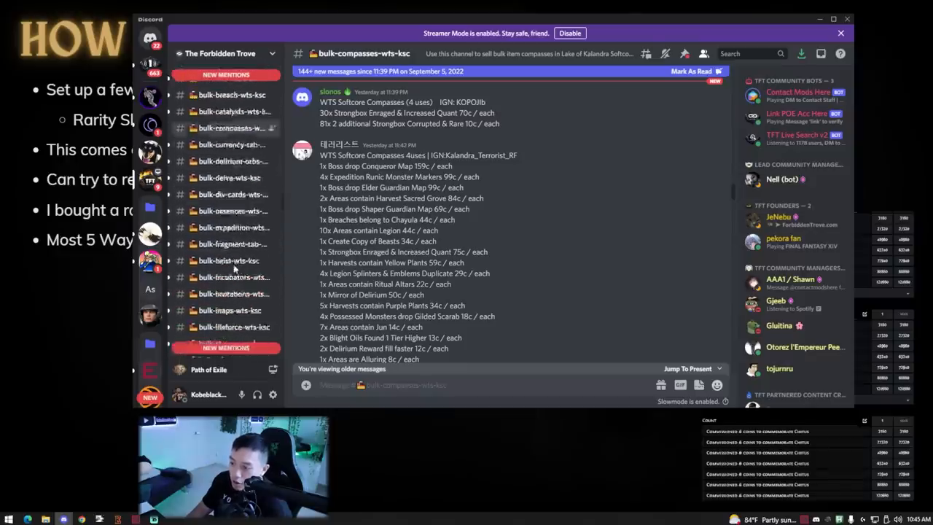
{"action": "scroll", "coordinate": [230, 237], "scroll_direction": "down", "scroll_amount": 3}
{"action": "scroll", "coordinate": [235, 241], "scroll_direction": "up", "scroll_amount": 3}
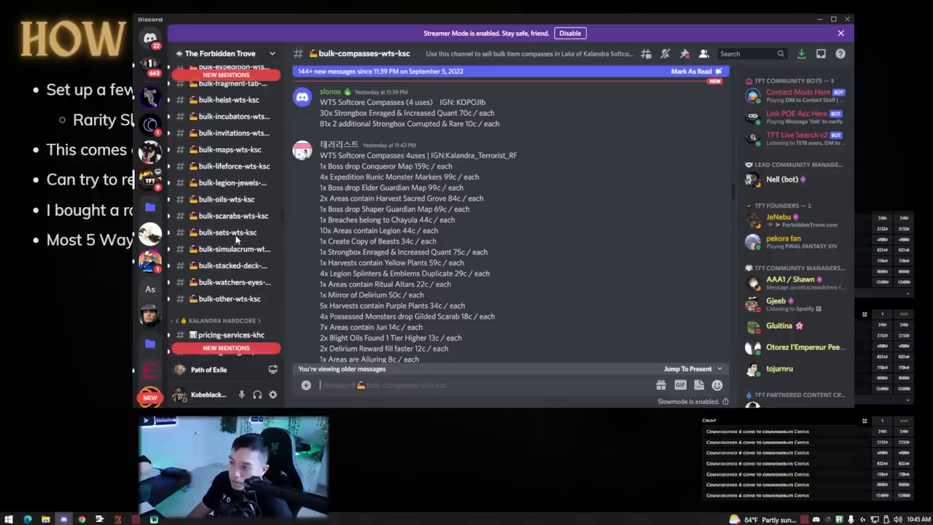
{"action": "left_click", "coordinate": [233, 182]}
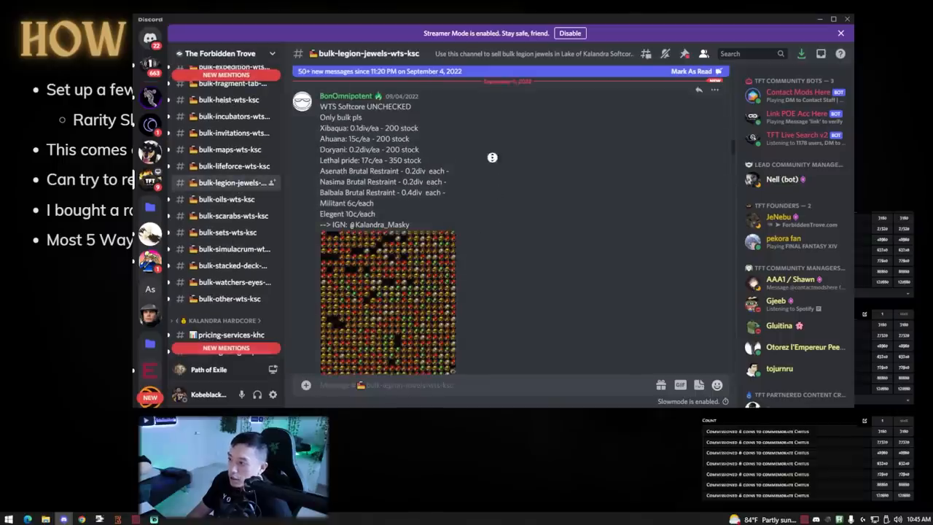
{"action": "scroll", "coordinate": [491, 158], "scroll_direction": "down", "scroll_amount": 5}
{"action": "scroll", "coordinate": [233, 218], "scroll_direction": "up", "scroll_amount": 4}
{"action": "scroll", "coordinate": [236, 255], "scroll_direction": "up", "scroll_amount": 4}
{"action": "scroll", "coordinate": [240, 284], "scroll_direction": "up", "scroll_amount": 2}
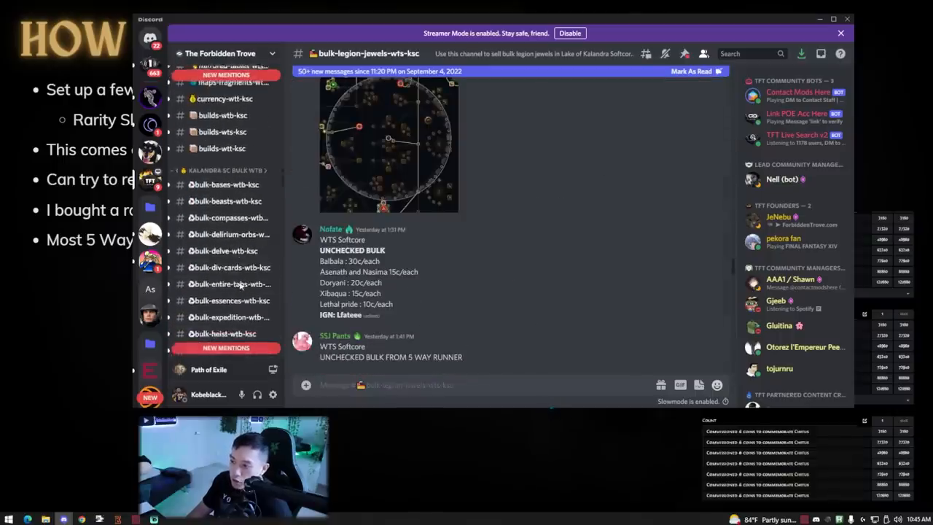
{"action": "scroll", "coordinate": [241, 284], "scroll_direction": "up", "scroll_amount": 4}
{"action": "scroll", "coordinate": [239, 280], "scroll_direction": "up", "scroll_amount": 4}
{"action": "scroll", "coordinate": [239, 281], "scroll_direction": "up", "scroll_amount": 3}
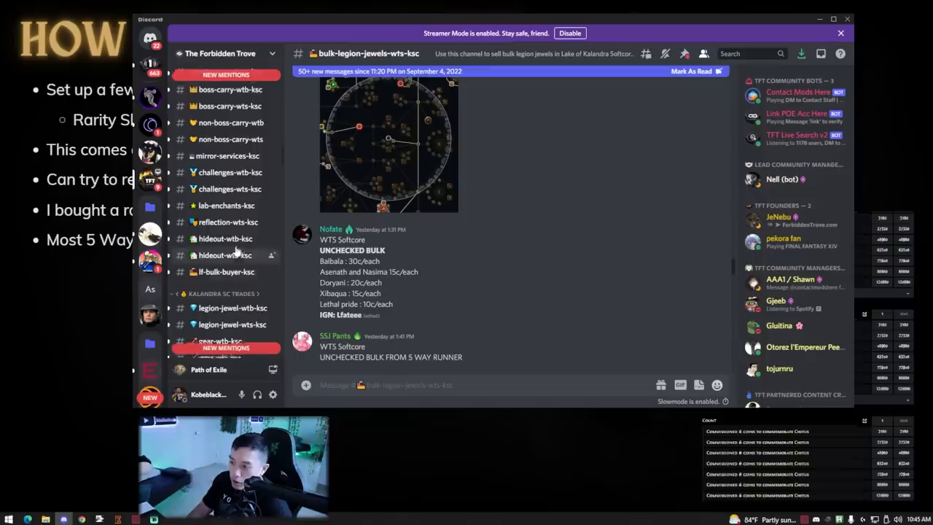
{"action": "scroll", "coordinate": [240, 241], "scroll_direction": "up", "scroll_amount": 3}
{"action": "scroll", "coordinate": [244, 200], "scroll_direction": "up", "scroll_amount": 3}
{"action": "scroll", "coordinate": [244, 203], "scroll_direction": "down", "scroll_amount": 3}
{"action": "scroll", "coordinate": [241, 208], "scroll_direction": "down", "scroll_amount": 3}
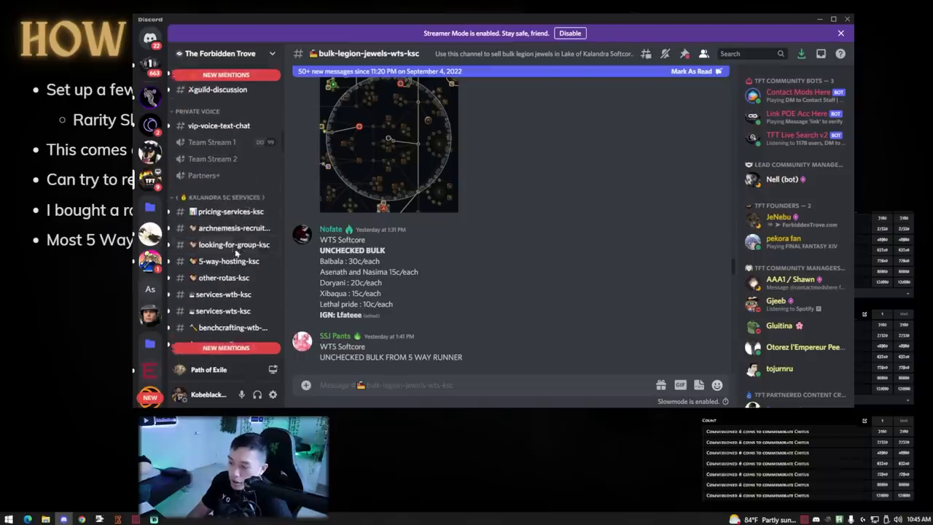
{"action": "scroll", "coordinate": [233, 210], "scroll_direction": "down", "scroll_amount": 5}
{"action": "scroll", "coordinate": [222, 211], "scroll_direction": "down", "scroll_amount": 3}
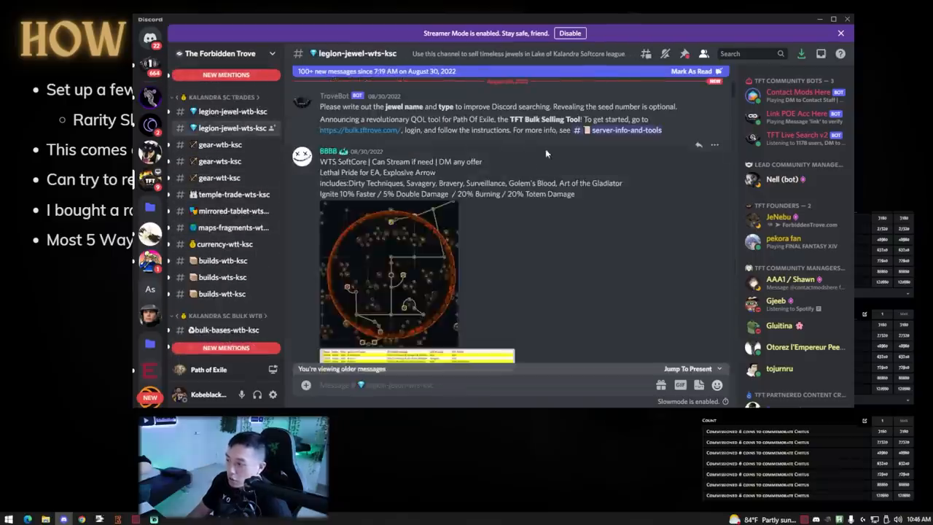
{"action": "scroll", "coordinate": [545, 149], "scroll_direction": "up", "scroll_amount": 5}
{"action": "scroll", "coordinate": [545, 182], "scroll_direction": "up", "scroll_amount": 5}
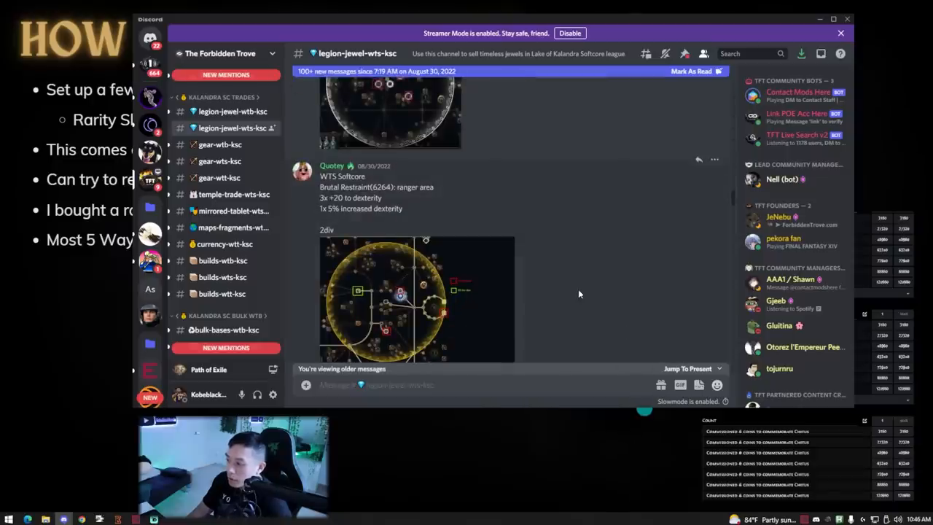
Jump to the newest Lethal Pride sale posts, then hide Discord to return to the slides.
{"action": "left_click", "coordinate": [687, 368]}
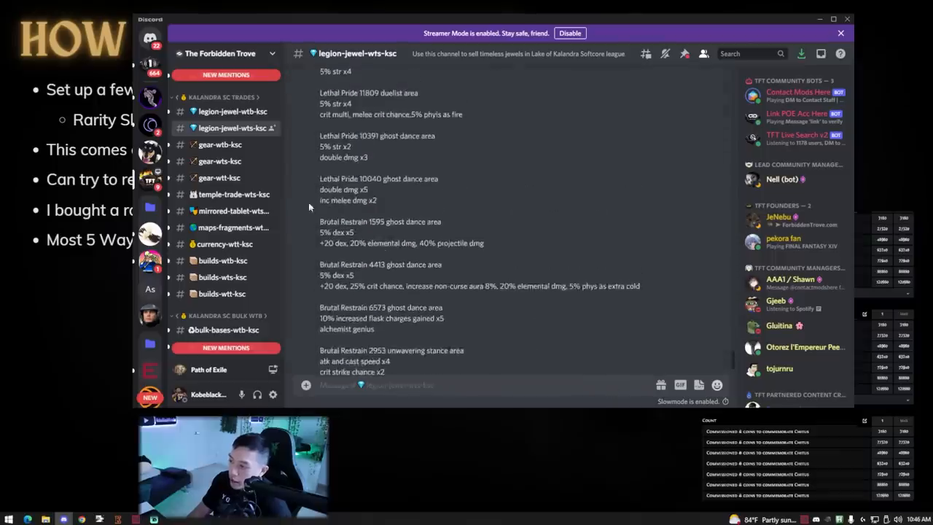
{"action": "scroll", "coordinate": [321, 204], "scroll_direction": "up", "scroll_amount": 4}
{"action": "left_click", "coordinate": [822, 25]}
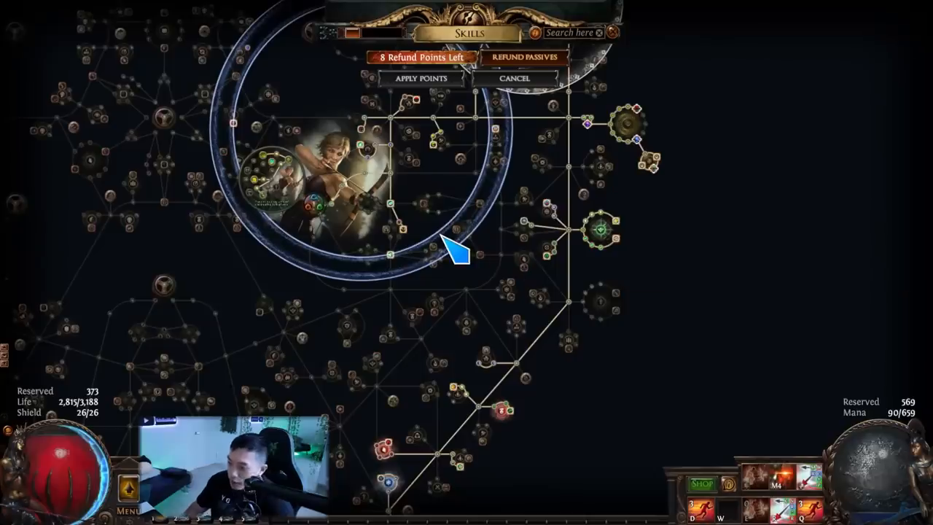
Close the passive tree, open the stash and pick the '-price 1 divine' sell tab of Timeless jewels.
{"action": "key", "text": "Escape"}
{"action": "left_click", "coordinate": [568, 379]}
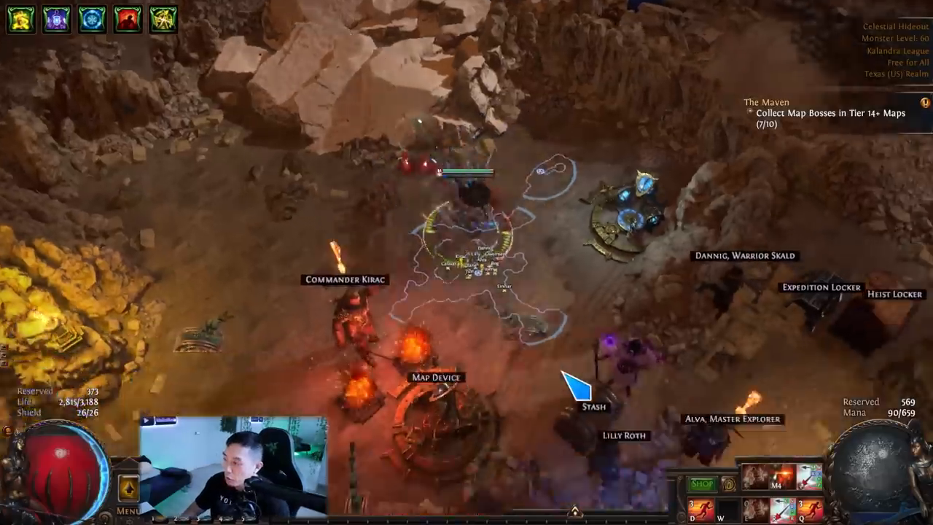
{"action": "left_click", "coordinate": [481, 244]}
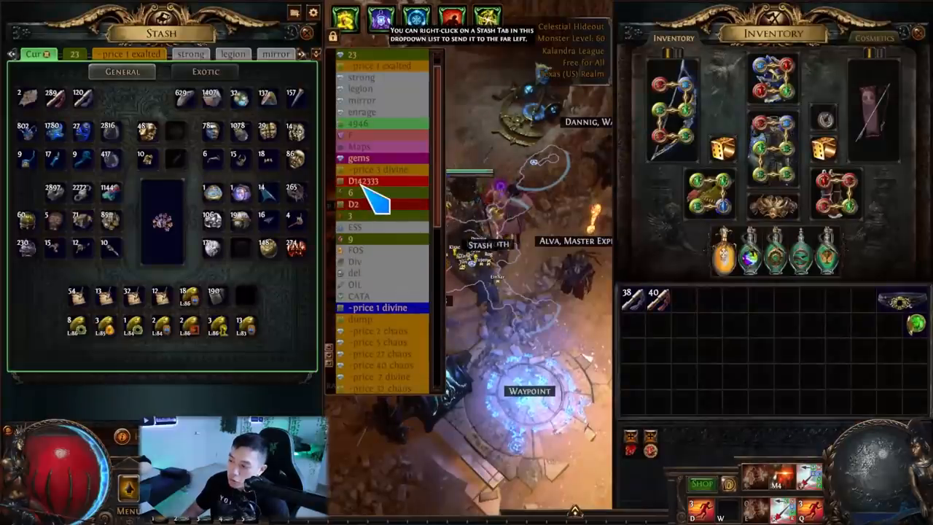
{"action": "left_click", "coordinate": [379, 200]}
{"action": "left_click", "coordinate": [393, 308]}
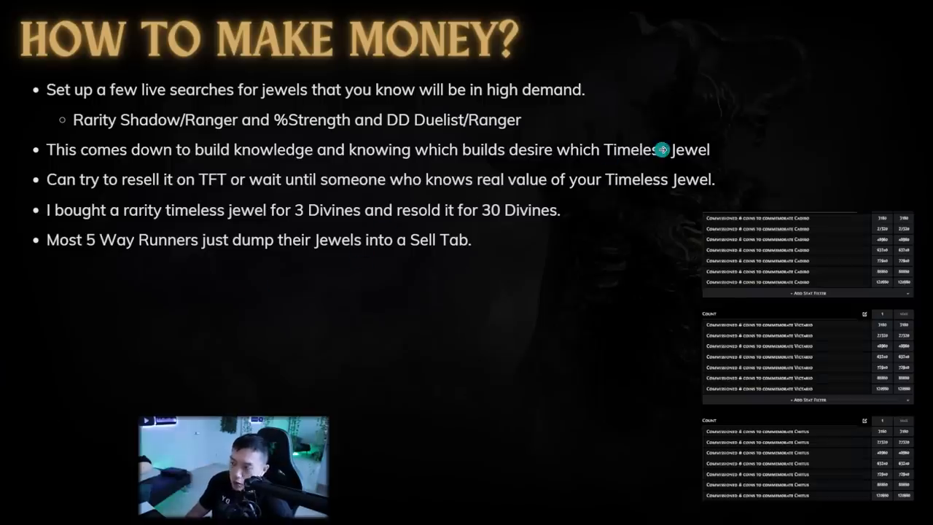
Advance from the money-making slide to the Final Thoughts slide.
{"action": "key", "text": "Right"}
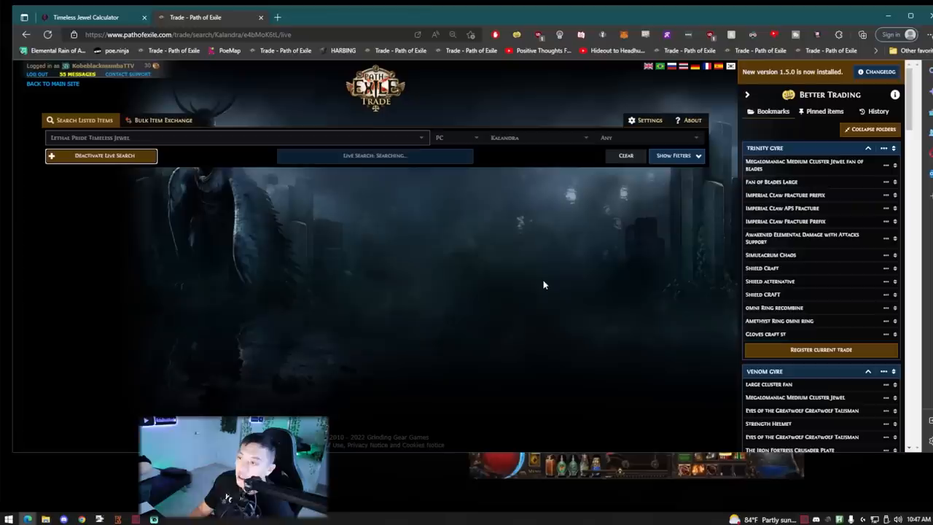
Switch back to the calculator tab listing Kaom seeds 15749 (weight 11) and 12906 (weight 10).
{"action": "key", "text": "ctrl+shift+Tab"}
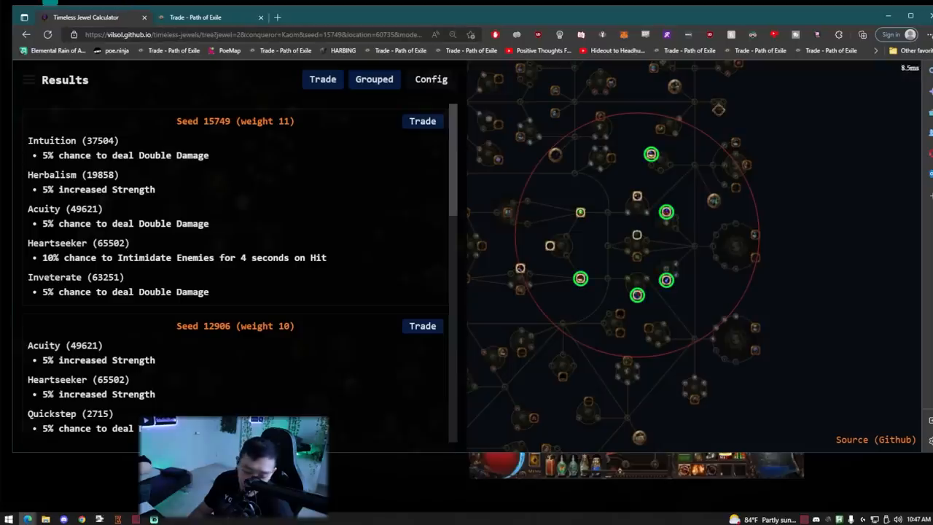